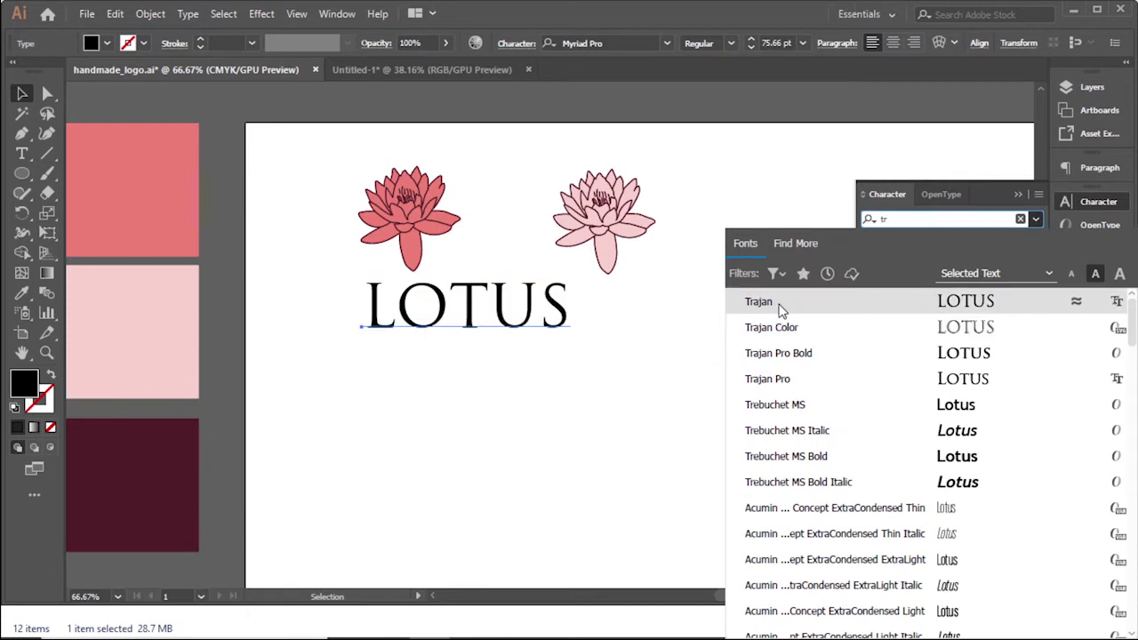
Set LOTUS in Trajan and duplicate it below, retyped as 'TAG LINE'.
{"action": "left_click", "coordinate": [762, 229]}
{"action": "left_click_drag", "start_coordinate": [470, 299], "coordinate": [470, 364]}
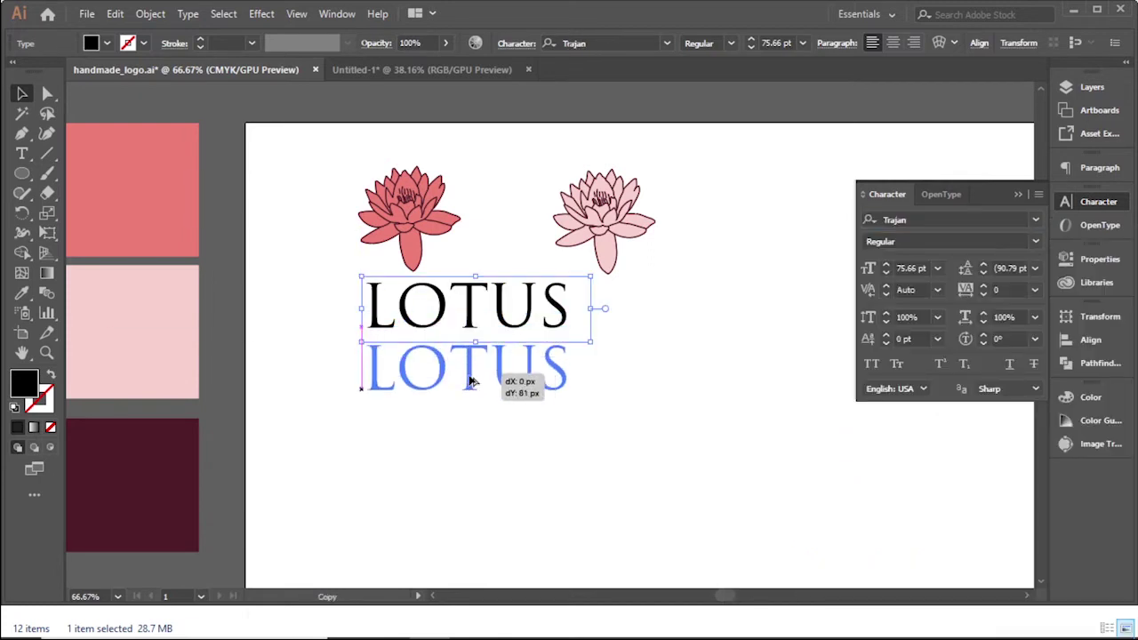
{"action": "left_click_drag", "start_coordinate": [373, 380], "coordinate": [574, 381]}
{"action": "type", "text": "TAG LINE"}
{"action": "key", "text": "Escape"}
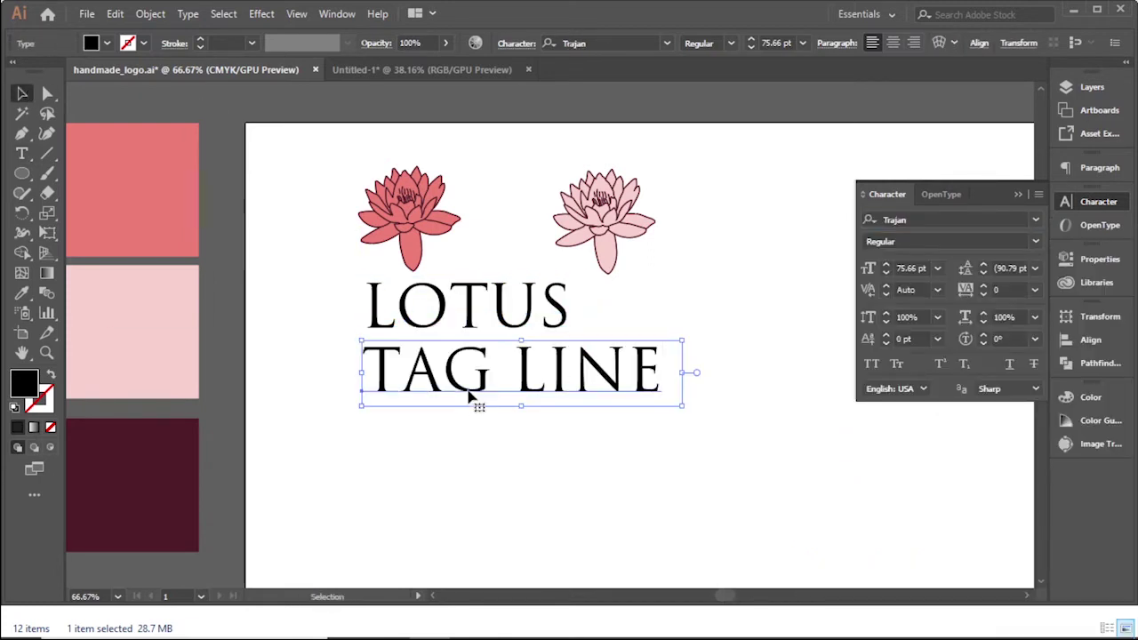
Change the TAG LINE font to Gotham Light and move it lower.
{"action": "left_click_drag", "start_coordinate": [472, 399], "coordinate": [453, 399]}
{"action": "left_click", "coordinate": [913, 220]}
{"action": "type", "text": "goth"}
{"action": "left_click", "coordinate": [846, 305]}
{"action": "key", "text": "ctrl+shift+k"}
{"action": "left_click_drag", "start_coordinate": [595, 395], "coordinate": [602, 487]}
Give LOTUS tracking 300 and rescale it on the page.
{"action": "left_click_drag", "start_coordinate": [533, 307], "coordinate": [533, 369]}
{"action": "left_click_drag", "start_coordinate": [597, 399], "coordinate": [633, 402]}
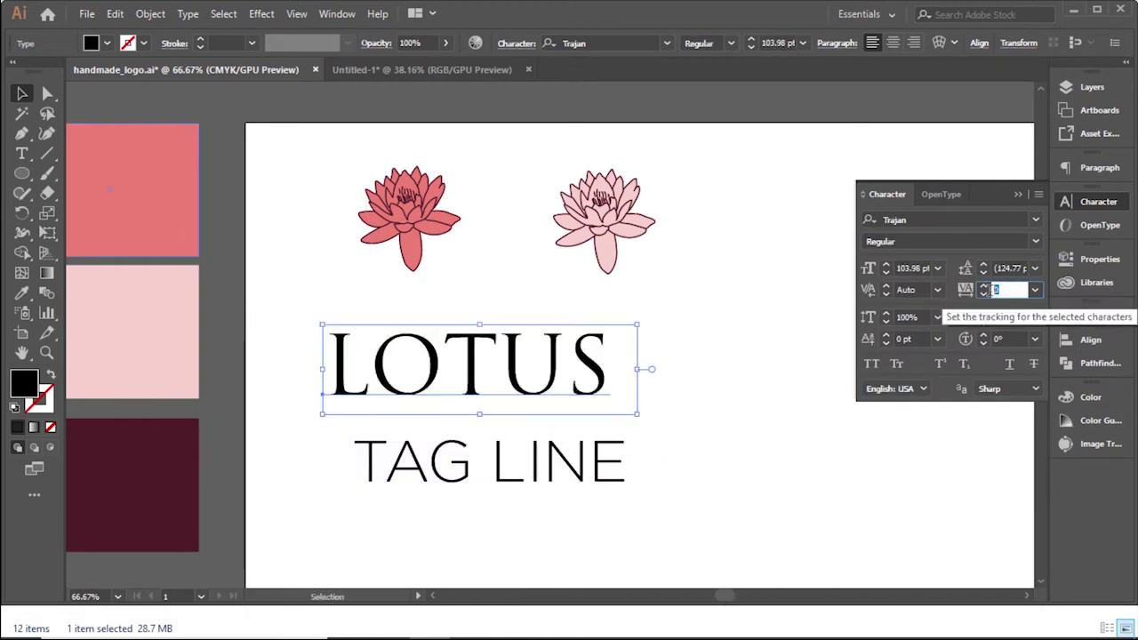
{"action": "key", "text": "minus"}
{"action": "left_click", "coordinate": [1000, 290]}
{"action": "type", "text": "300"}
{"action": "key", "text": "Return"}
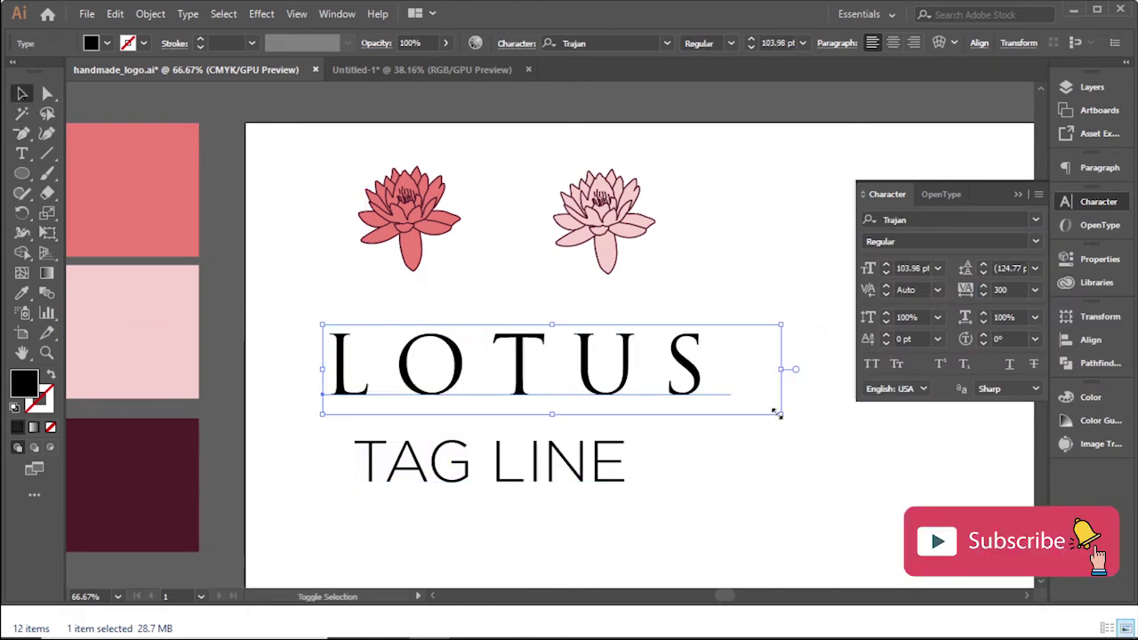
{"action": "left_click_drag", "start_coordinate": [779, 414], "coordinate": [569, 385]}
Shrink TAG LINE and position it just beneath LOTUS.
{"action": "left_click", "coordinate": [533, 462]}
{"action": "left_click_drag", "start_coordinate": [643, 489], "coordinate": [573, 471]}
{"action": "left_click_drag", "start_coordinate": [538, 471], "coordinate": [500, 414]}
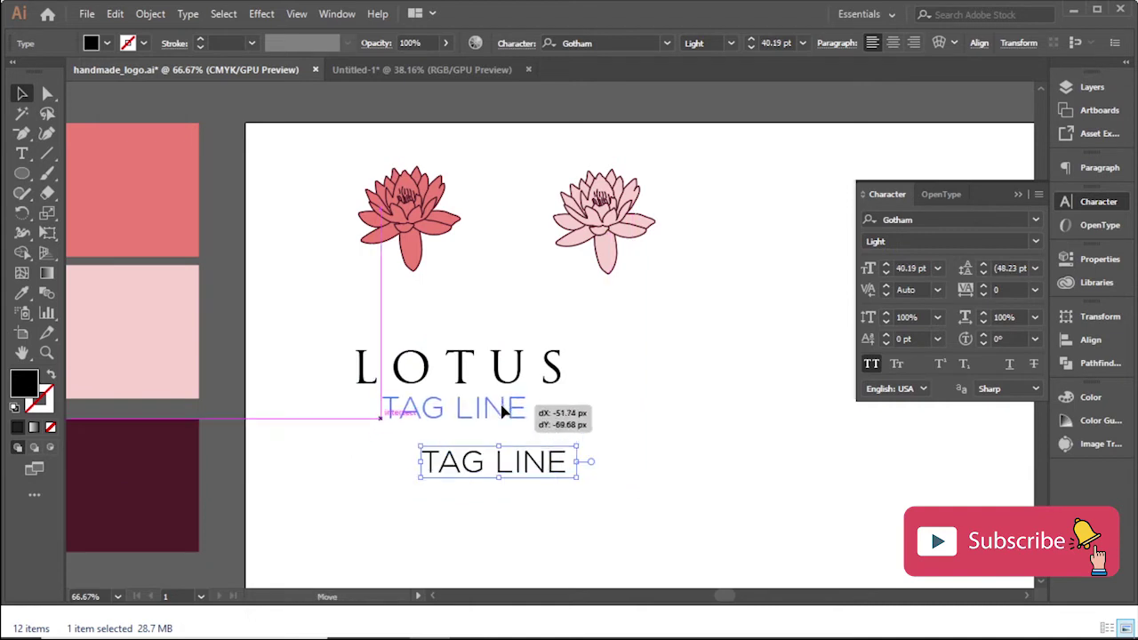
{"action": "left_click", "coordinate": [496, 186]}
Place the red lotus above the LOTUS wordmark and move the pink lotus aside.
{"action": "left_click_drag", "start_coordinate": [407, 216], "coordinate": [457, 289]}
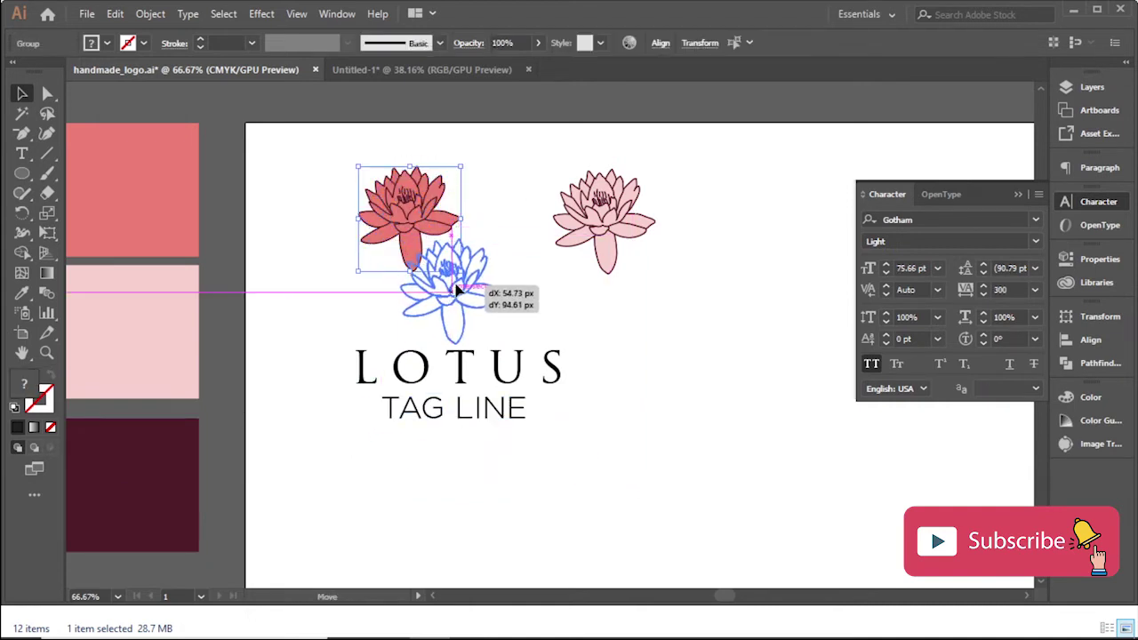
{"action": "left_click", "coordinate": [603, 472]}
{"action": "left_click_drag", "start_coordinate": [634, 247], "coordinate": [793, 220]}
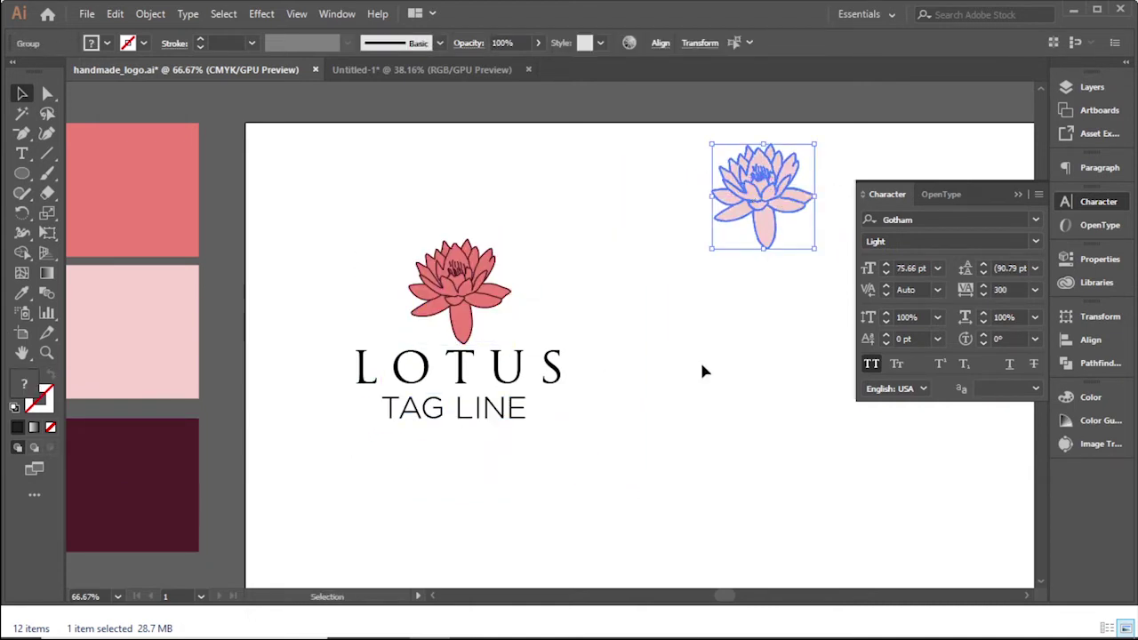
{"action": "left_click", "coordinate": [626, 403]}
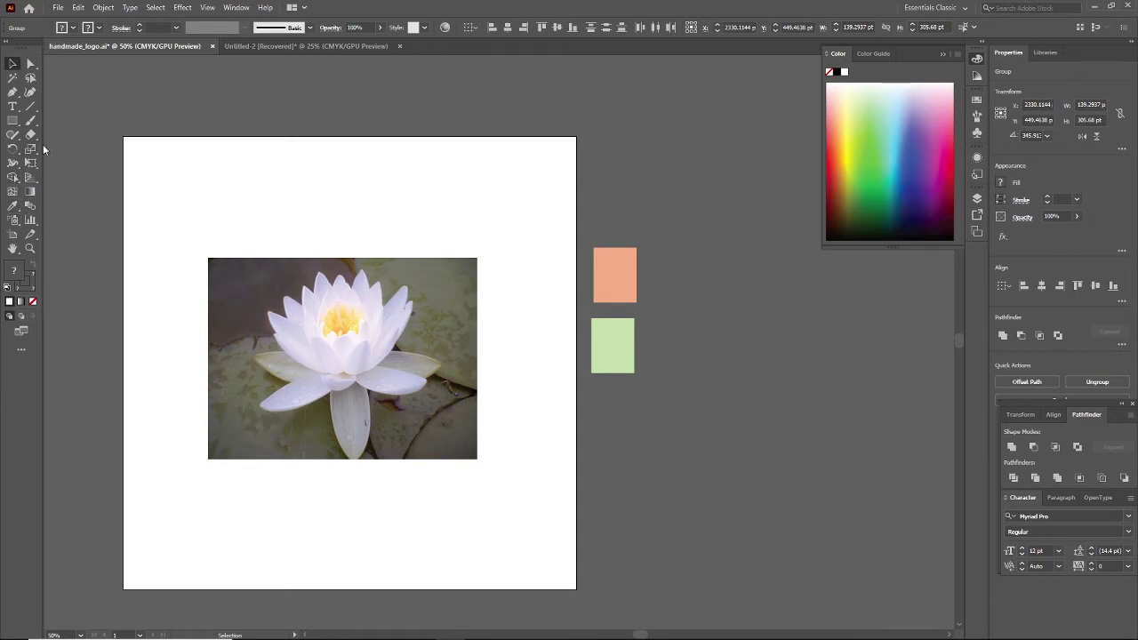
Switch to the Paintbrush with a 4 pt stroke and undo the stray stroke.
{"action": "left_click", "coordinate": [33, 122]}
{"action": "left_click", "coordinate": [177, 28]}
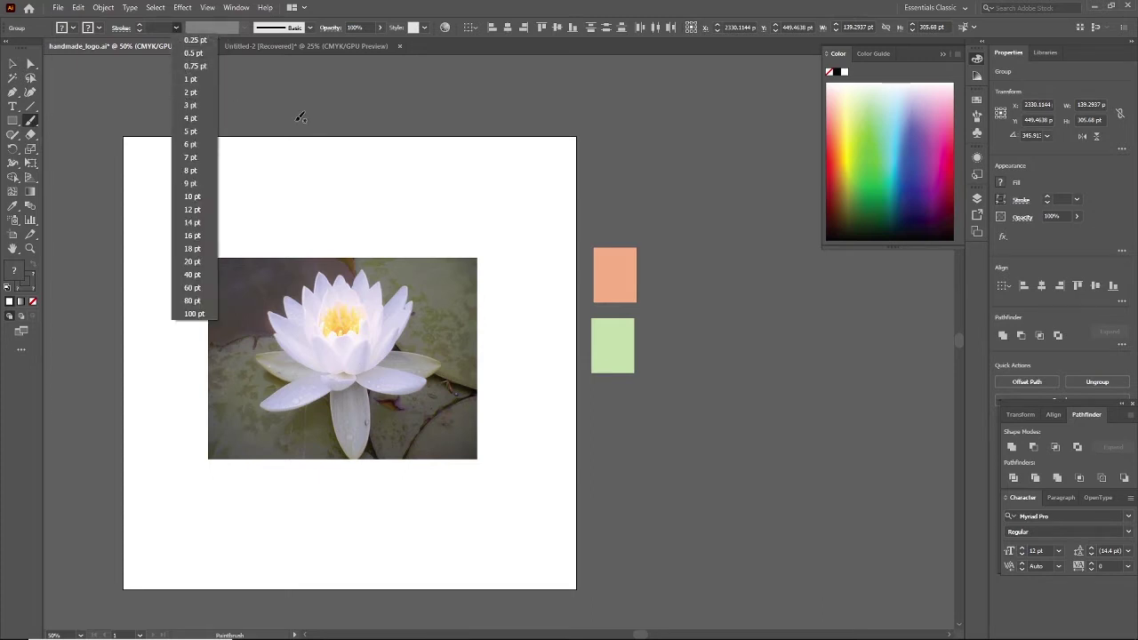
{"action": "left_click", "coordinate": [189, 118]}
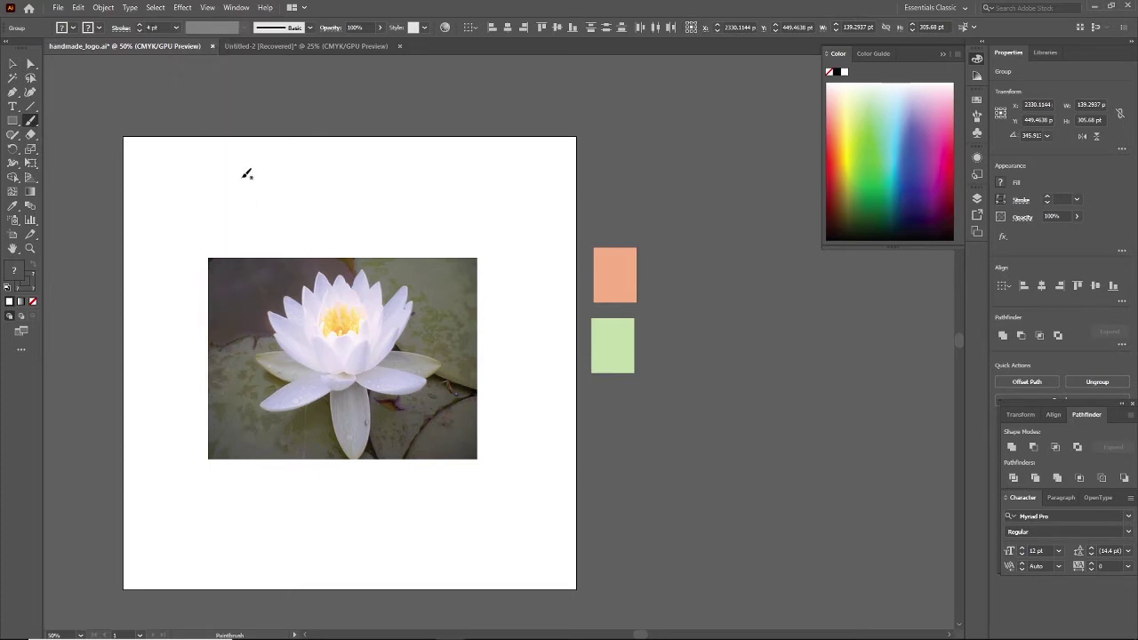
{"action": "key", "text": "ctrl+shift+a"}
{"action": "key", "text": "ctrl+z"}
{"action": "key", "text": "ctrl+z"}
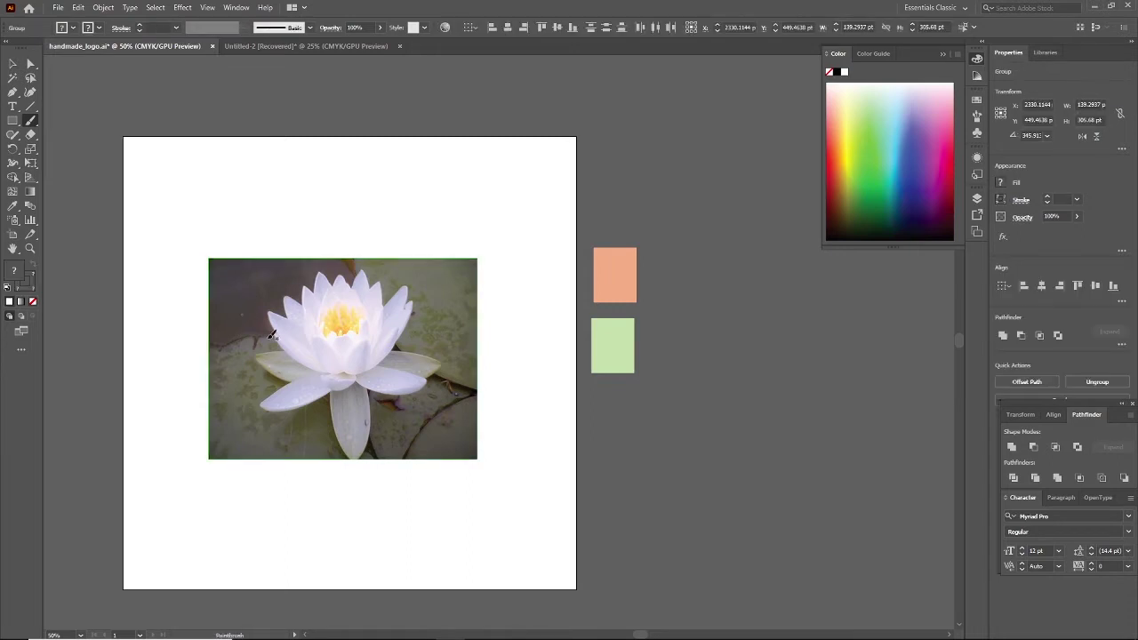
Zoom in and trace the edge of the lower-left petal.
{"action": "scroll", "coordinate": [311, 395], "scroll_direction": "up", "scroll_amount": 3}
{"action": "scroll", "coordinate": [311, 396], "scroll_direction": "up", "scroll_amount": 1}
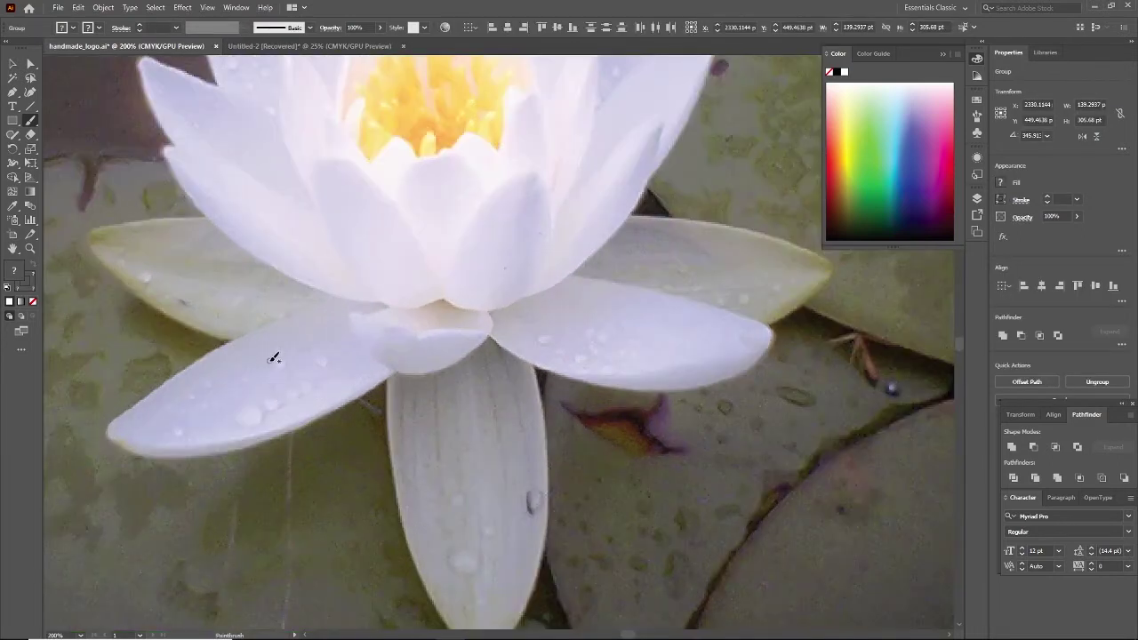
{"action": "scroll", "coordinate": [274, 357], "scroll_direction": "up", "scroll_amount": 1}
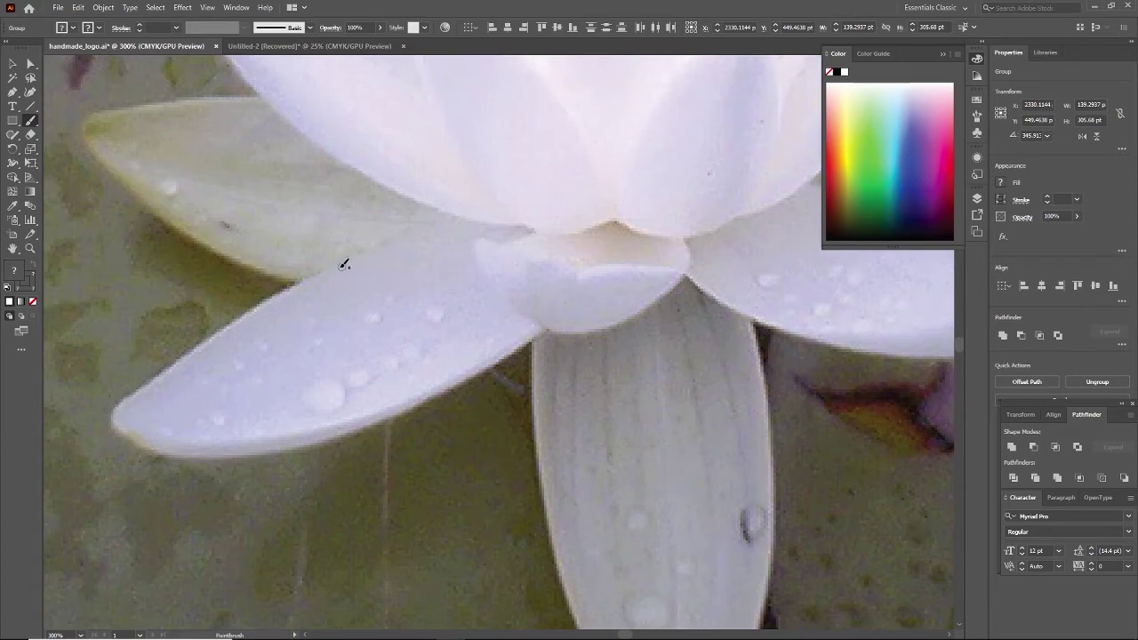
{"action": "mouse_move", "coordinate": [327, 270]}
{"action": "left_mouse_down"}
{"action": "mouse_move", "coordinate": [121, 397]}
{"action": "mouse_move", "coordinate": [114, 426]}
{"action": "mouse_move", "coordinate": [228, 450]}
{"action": "mouse_move", "coordinate": [339, 440]}
{"action": "mouse_move", "coordinate": [551, 328]}
{"action": "left_mouse_up"}
{"action": "scroll", "coordinate": [409, 338], "scroll_direction": "down", "scroll_amount": 1}
{"action": "scroll", "coordinate": [409, 338], "scroll_direction": "down", "scroll_amount": 1}
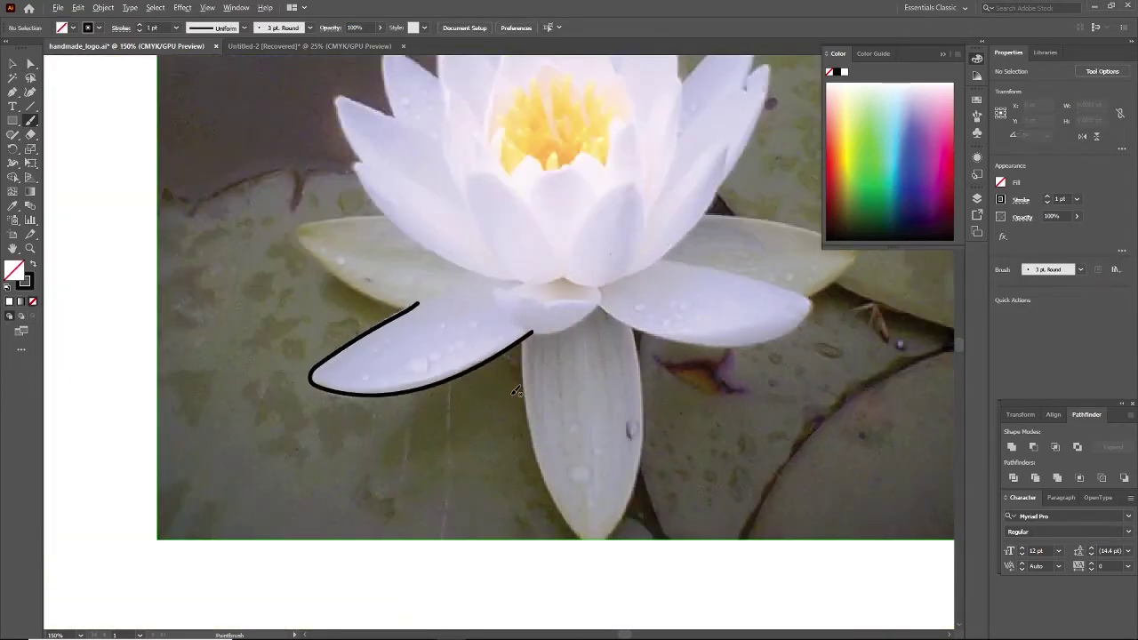
Pan to the bottom petal and trace its outline.
{"action": "scroll", "coordinate": [411, 342], "scroll_direction": "down", "scroll_amount": 1}
{"action": "left_click_drag", "start_coordinate": [411, 342], "coordinate": [366, 301]}
{"action": "scroll", "coordinate": [392, 329], "scroll_direction": "up", "scroll_amount": 1}
{"action": "left_click_drag", "start_coordinate": [394, 350], "coordinate": [390, 294]}
{"action": "mouse_move", "coordinate": [384, 203]}
{"action": "left_mouse_down"}
{"action": "mouse_move", "coordinate": [415, 369]}
{"action": "mouse_move", "coordinate": [469, 449]}
{"action": "mouse_move", "coordinate": [536, 379]}
{"action": "mouse_move", "coordinate": [550, 325]}
{"action": "mouse_move", "coordinate": [546, 240]}
{"action": "left_mouse_up"}
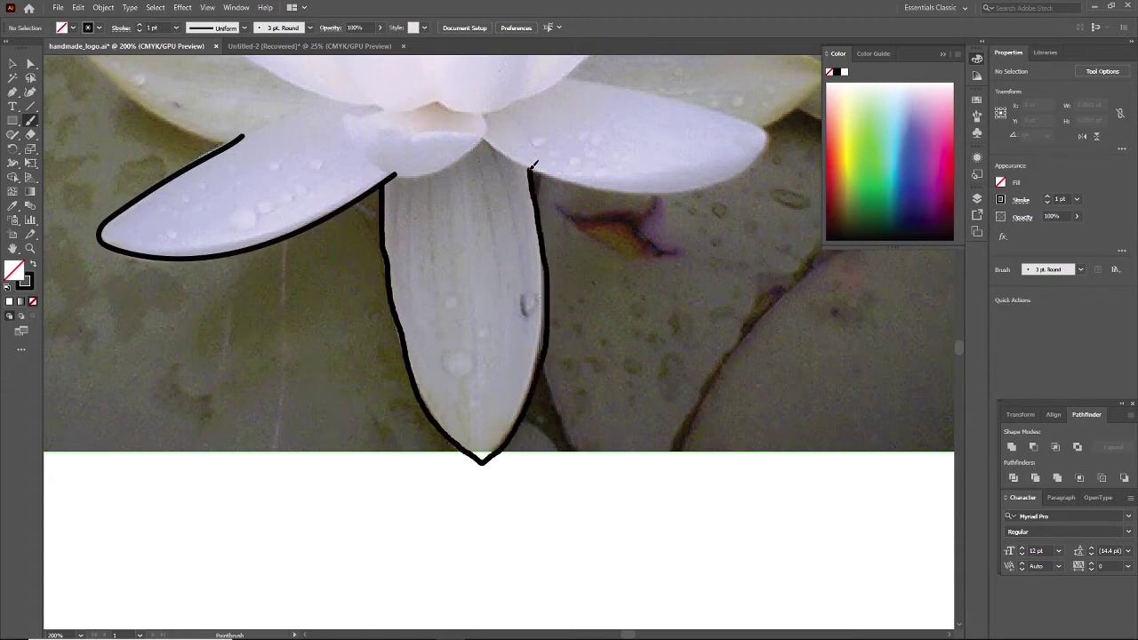
{"action": "left_click_drag", "start_coordinate": [526, 197], "coordinate": [527, 194]}
Outline the right lower petal, including its upper edge.
{"action": "mouse_move", "coordinate": [487, 139]}
{"action": "left_mouse_down"}
{"action": "mouse_move", "coordinate": [647, 194]}
{"action": "mouse_move", "coordinate": [751, 166]}
{"action": "left_mouse_up"}
{"action": "left_click_drag", "start_coordinate": [752, 122], "coordinate": [562, 74]}
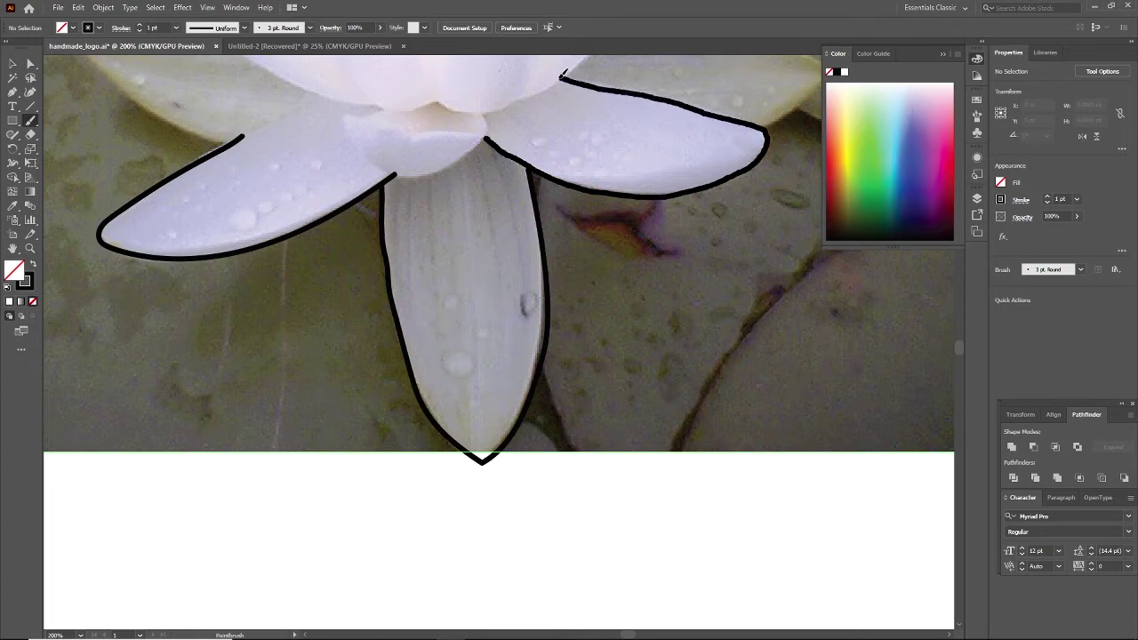
{"action": "scroll", "coordinate": [601, 271], "scroll_direction": "down", "scroll_amount": 1}
{"action": "scroll", "coordinate": [601, 271], "scroll_direction": "down", "scroll_amount": 1}
Trace the top edge of the back right petal, then zoom out to the whole flower.
{"action": "left_click_drag", "start_coordinate": [596, 256], "coordinate": [414, 394]}
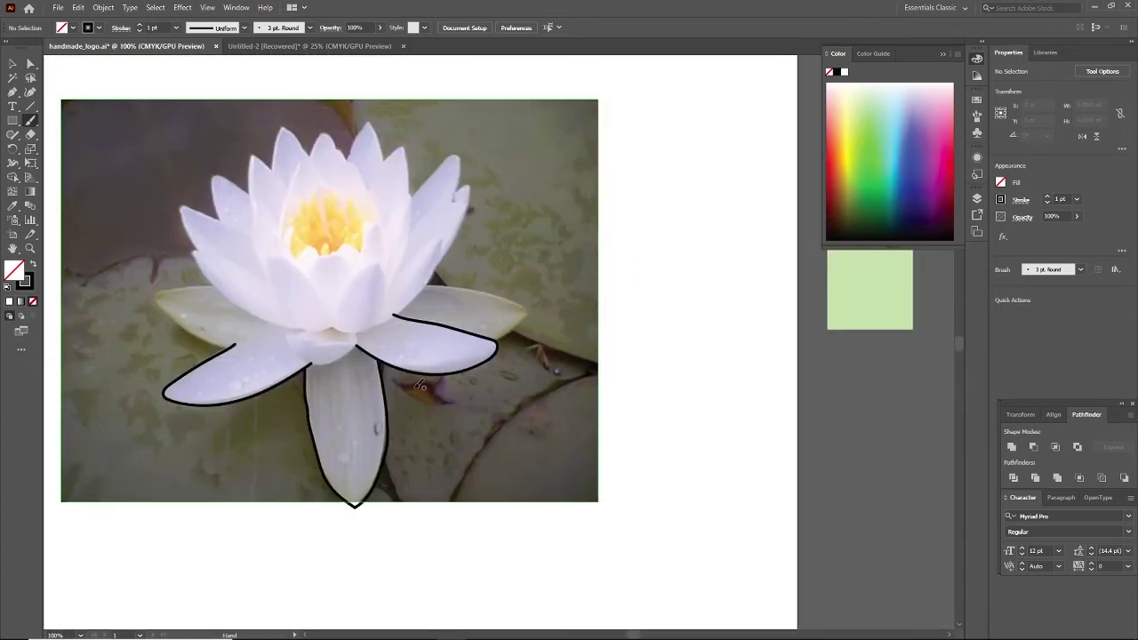
{"action": "scroll", "coordinate": [435, 285], "scroll_direction": "up", "scroll_amount": 1}
{"action": "scroll", "coordinate": [440, 285], "scroll_direction": "up", "scroll_amount": 2}
{"action": "mouse_move", "coordinate": [434, 286]}
{"action": "left_mouse_down"}
{"action": "mouse_move", "coordinate": [587, 299]}
{"action": "mouse_move", "coordinate": [738, 363]}
{"action": "mouse_move", "coordinate": [662, 438]}
{"action": "left_mouse_up"}
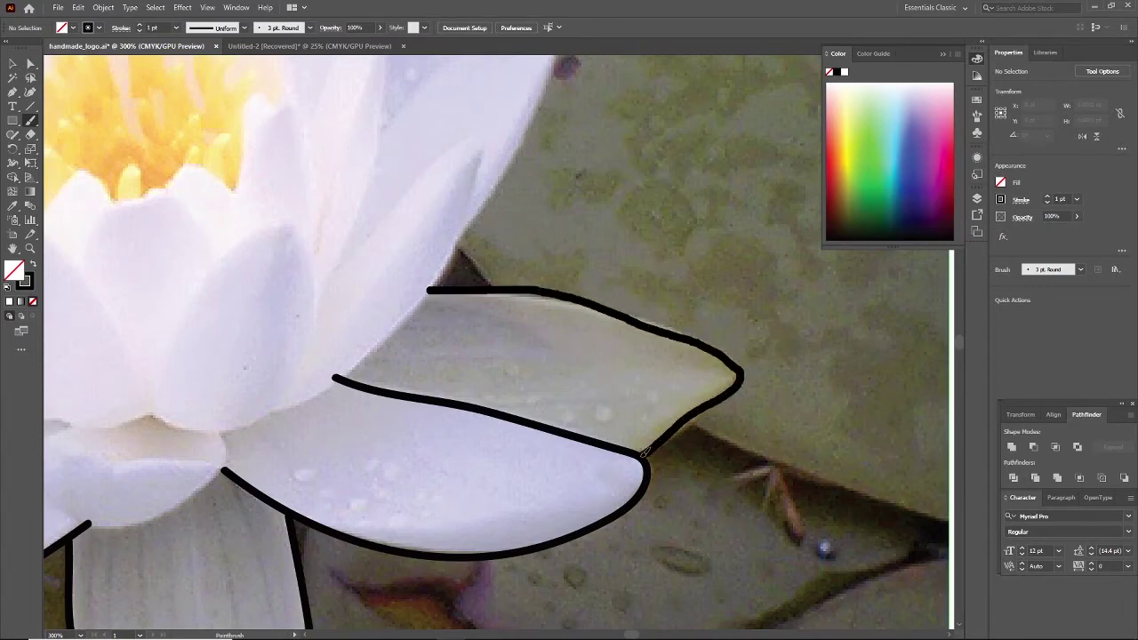
{"action": "key", "text": "ctrl+minus"}
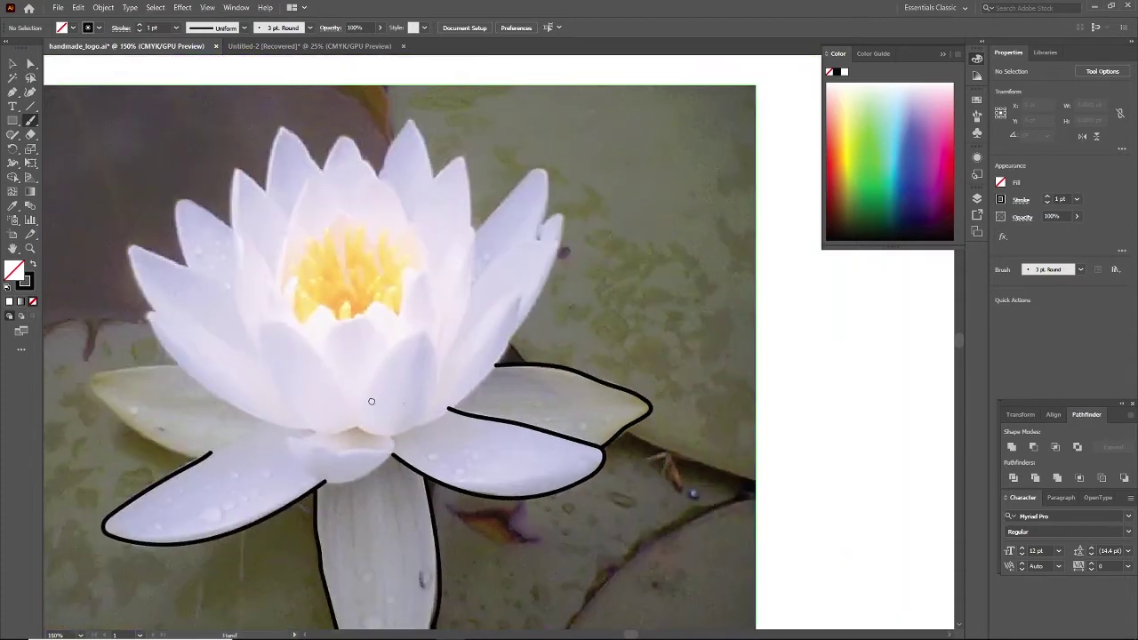
{"action": "left_click_drag", "start_coordinate": [185, 380], "coordinate": [318, 331]}
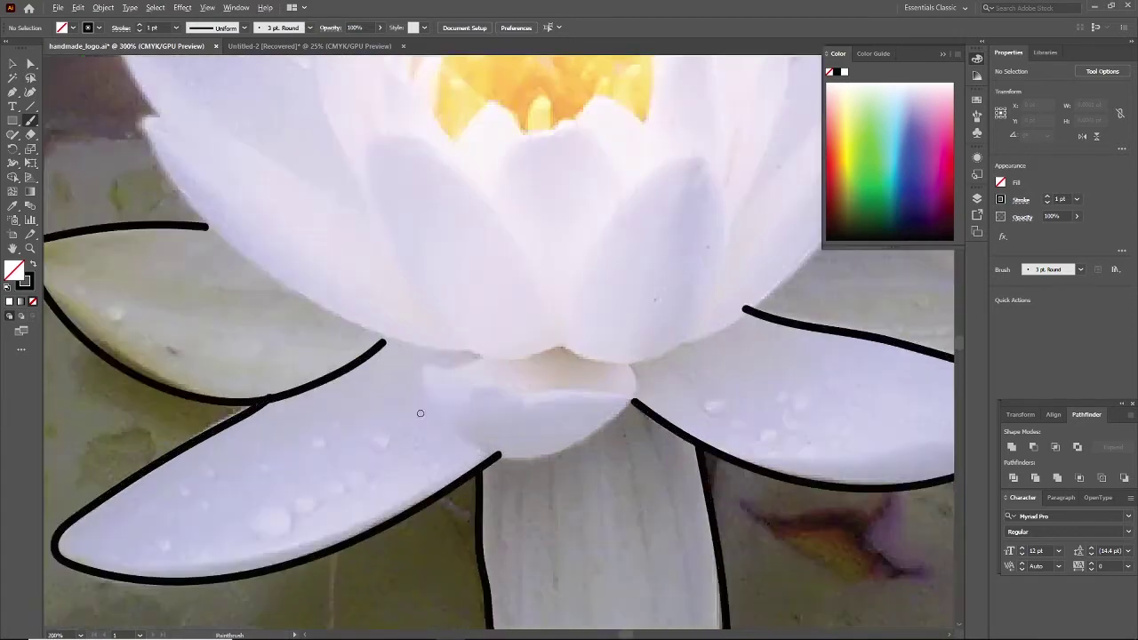
{"action": "scroll", "coordinate": [417, 412], "scroll_direction": "up", "scroll_amount": 2}
Outline the small front centre petal, including its hooked end.
{"action": "left_click_drag", "start_coordinate": [432, 427], "coordinate": [407, 390]}
{"action": "mouse_move", "coordinate": [384, 323]}
{"action": "left_mouse_down"}
{"action": "mouse_move", "coordinate": [487, 412]}
{"action": "mouse_move", "coordinate": [544, 397]}
{"action": "mouse_move", "coordinate": [577, 365]}
{"action": "left_mouse_up"}
{"action": "left_click_drag", "start_coordinate": [588, 314], "coordinate": [584, 315]}
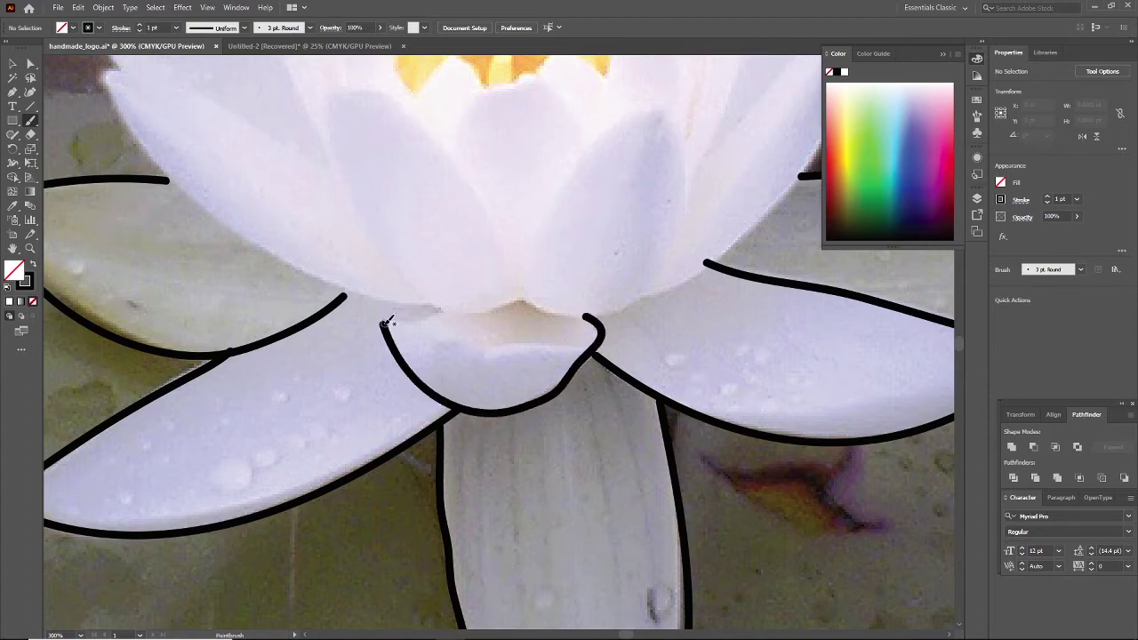
{"action": "left_click_drag", "start_coordinate": [415, 318], "coordinate": [584, 313]}
{"action": "scroll", "coordinate": [383, 325], "scroll_direction": "down", "scroll_amount": 1}
Trace the inner petal edges running up the left side.
{"action": "mouse_move", "coordinate": [194, 202]}
{"action": "left_mouse_down"}
{"action": "mouse_move", "coordinate": [252, 278]}
{"action": "mouse_move", "coordinate": [423, 359]}
{"action": "left_mouse_up"}
{"action": "left_click_drag", "start_coordinate": [205, 197], "coordinate": [364, 300]}
{"action": "scroll", "coordinate": [198, 204], "scroll_direction": "up", "scroll_amount": 1}
{"action": "mouse_move", "coordinate": [198, 212]}
{"action": "left_mouse_down"}
{"action": "mouse_move", "coordinate": [176, 120]}
{"action": "mouse_move", "coordinate": [283, 187]}
{"action": "mouse_move", "coordinate": [366, 309]}
{"action": "left_mouse_up"}
{"action": "scroll", "coordinate": [366, 308], "scroll_direction": "down", "scroll_amount": 1}
Outline the upper-left and top petal tips toward the right, redoing a bad stroke.
{"action": "mouse_move", "coordinate": [304, 273]}
{"action": "left_mouse_down"}
{"action": "mouse_move", "coordinate": [300, 249]}
{"action": "mouse_move", "coordinate": [349, 233]}
{"action": "mouse_move", "coordinate": [362, 189]}
{"action": "left_mouse_up"}
{"action": "mouse_move", "coordinate": [347, 233]}
{"action": "left_mouse_down"}
{"action": "mouse_move", "coordinate": [353, 176]}
{"action": "mouse_move", "coordinate": [405, 227]}
{"action": "left_mouse_up"}
{"action": "mouse_move", "coordinate": [388, 184]}
{"action": "left_mouse_down"}
{"action": "mouse_move", "coordinate": [406, 136]}
{"action": "mouse_move", "coordinate": [441, 175]}
{"action": "left_mouse_up"}
{"action": "key", "text": "ctrl+z"}
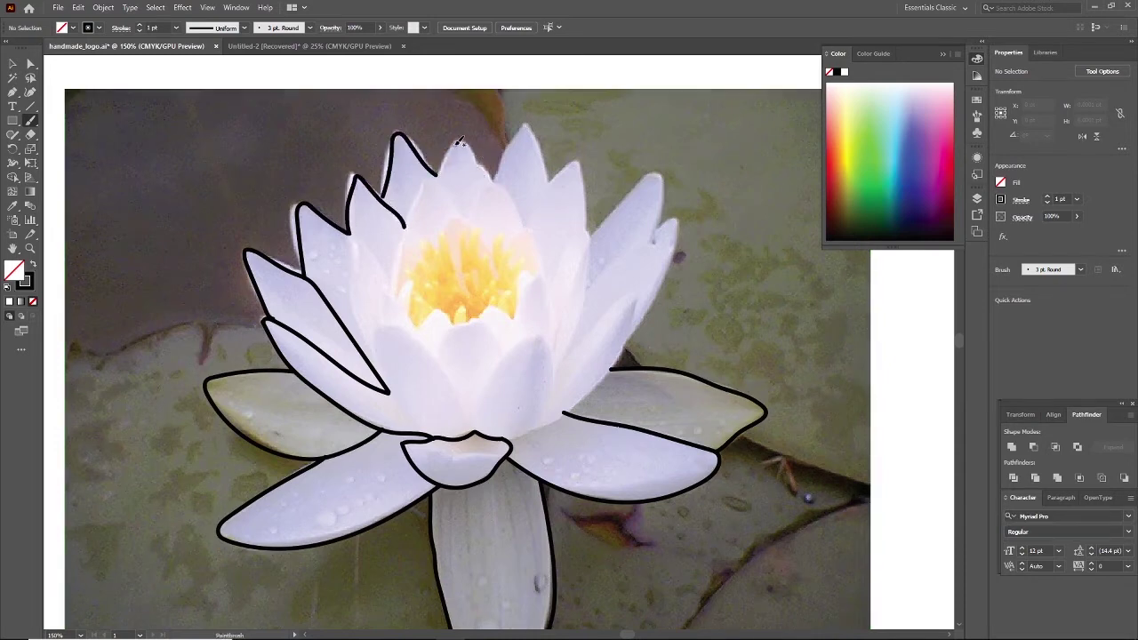
{"action": "left_click_drag", "start_coordinate": [437, 175], "coordinate": [458, 141]}
{"action": "mouse_move", "coordinate": [500, 178]}
{"action": "left_mouse_down"}
{"action": "mouse_move", "coordinate": [538, 134]}
{"action": "mouse_move", "coordinate": [553, 178]}
{"action": "mouse_move", "coordinate": [583, 169]}
{"action": "mouse_move", "coordinate": [594, 230]}
{"action": "left_mouse_up"}
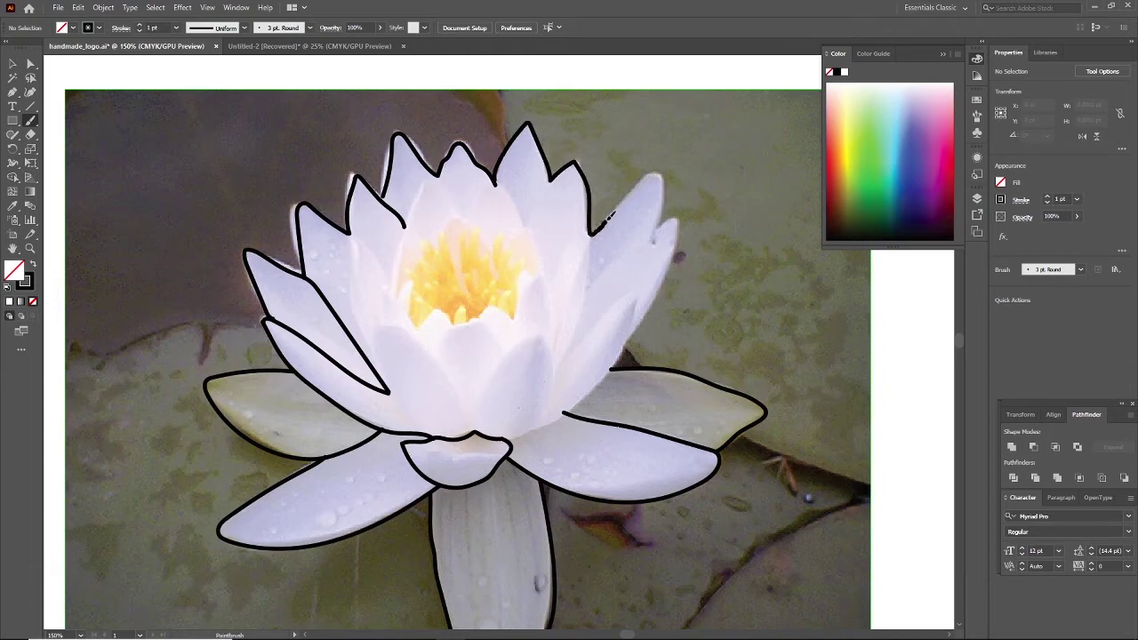
{"action": "mouse_move", "coordinate": [594, 231]}
{"action": "left_mouse_down"}
{"action": "mouse_move", "coordinate": [662, 176]}
{"action": "mouse_move", "coordinate": [663, 227]}
{"action": "mouse_move", "coordinate": [682, 198]}
{"action": "mouse_move", "coordinate": [634, 306]}
{"action": "mouse_move", "coordinate": [576, 382]}
{"action": "mouse_move", "coordinate": [520, 402]}
{"action": "left_mouse_up"}
{"action": "scroll", "coordinate": [663, 227], "scroll_direction": "down", "scroll_amount": 1}
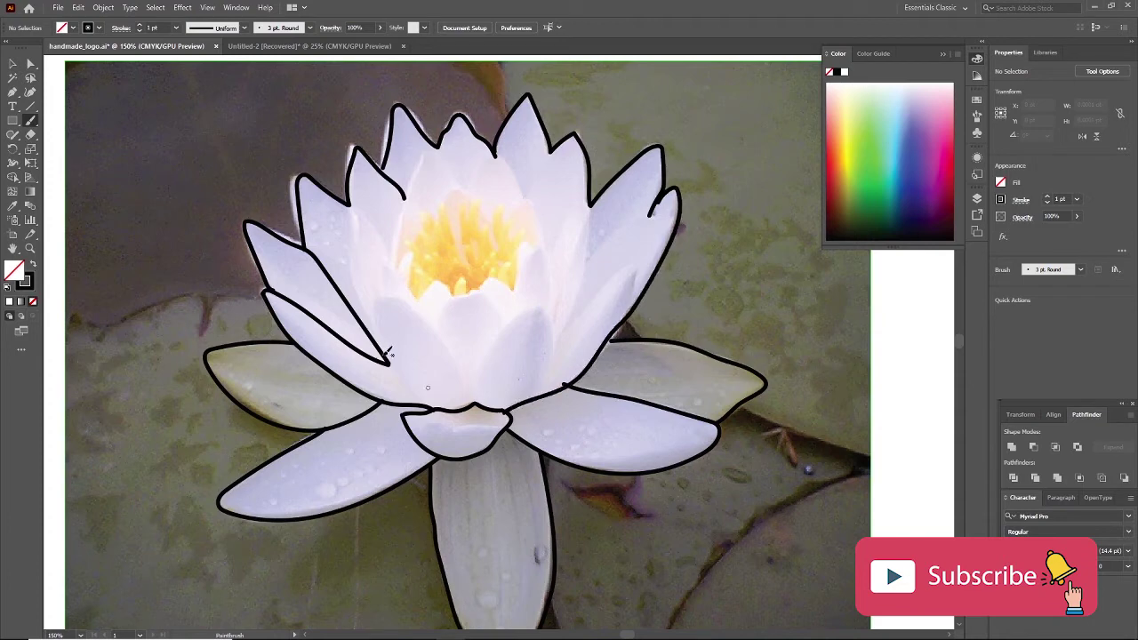
Trace the remaining top and centre petal edges.
{"action": "left_click_drag", "start_coordinate": [427, 149], "coordinate": [392, 266]}
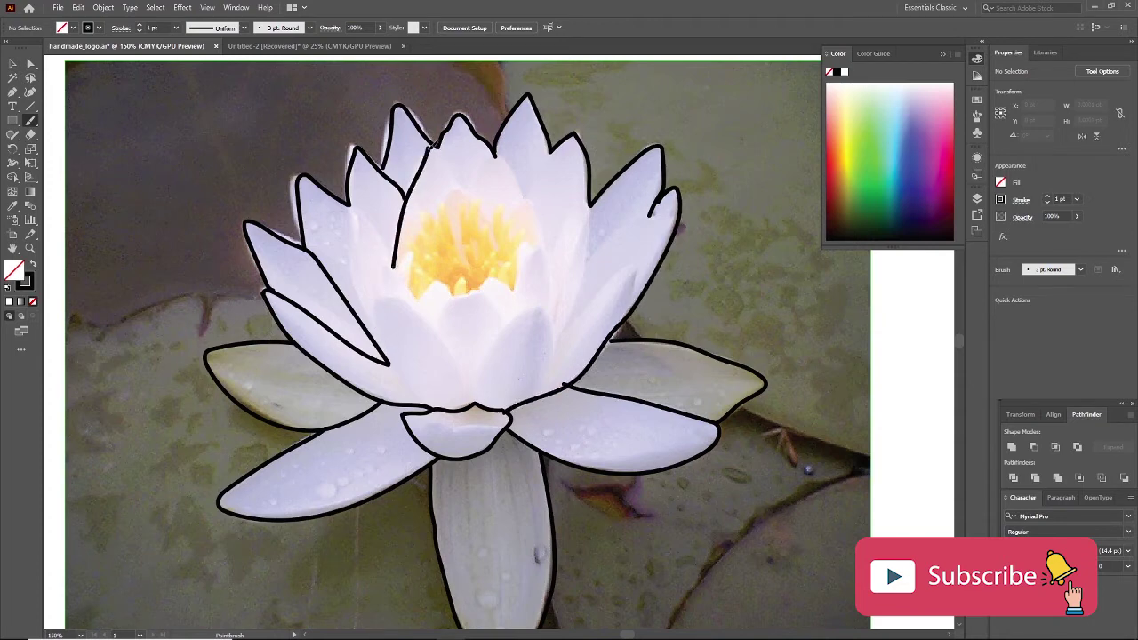
{"action": "mouse_move", "coordinate": [568, 329]}
{"action": "left_mouse_down"}
{"action": "mouse_move", "coordinate": [622, 322]}
{"action": "mouse_move", "coordinate": [551, 375]}
{"action": "left_mouse_up"}
{"action": "mouse_move", "coordinate": [477, 389]}
{"action": "left_mouse_down"}
{"action": "mouse_move", "coordinate": [485, 353]}
{"action": "mouse_move", "coordinate": [553, 378]}
{"action": "left_mouse_up"}
{"action": "mouse_move", "coordinate": [477, 392]}
{"action": "left_mouse_down"}
{"action": "mouse_move", "coordinate": [388, 293]}
{"action": "mouse_move", "coordinate": [391, 368]}
{"action": "left_mouse_up"}
{"action": "mouse_move", "coordinate": [382, 322]}
{"action": "left_mouse_down"}
{"action": "mouse_move", "coordinate": [354, 263]}
{"action": "mouse_move", "coordinate": [357, 210]}
{"action": "mouse_move", "coordinate": [394, 266]}
{"action": "left_mouse_up"}
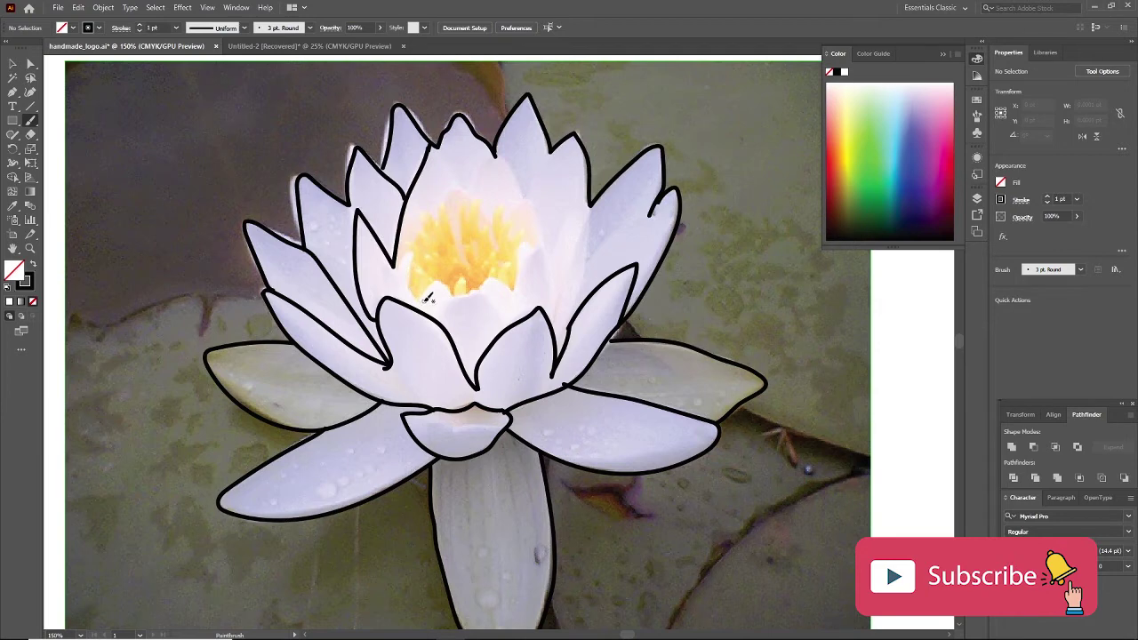
{"action": "mouse_move", "coordinate": [457, 292]}
{"action": "left_mouse_down"}
{"action": "mouse_move", "coordinate": [521, 279]}
{"action": "mouse_move", "coordinate": [526, 246]}
{"action": "mouse_move", "coordinate": [556, 263]}
{"action": "mouse_move", "coordinate": [554, 321]}
{"action": "left_mouse_up"}
Outline the petal edges on the upper right side.
{"action": "scroll", "coordinate": [548, 248], "scroll_direction": "down", "scroll_amount": 1}
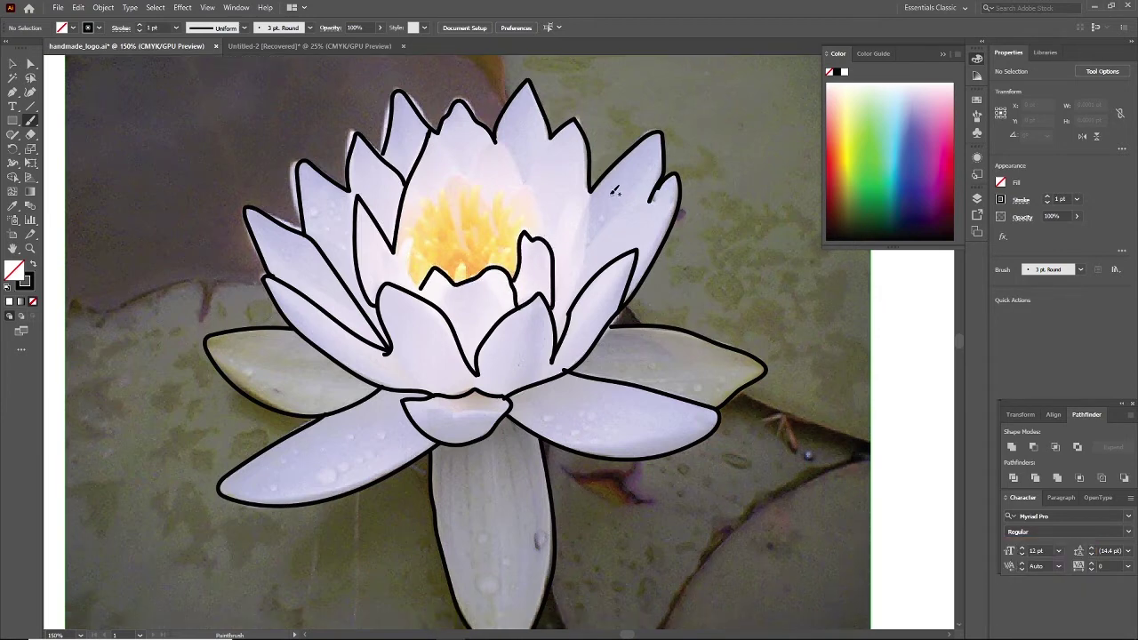
{"action": "left_click_drag", "start_coordinate": [551, 135], "coordinate": [534, 188]}
{"action": "left_click_drag", "start_coordinate": [499, 138], "coordinate": [557, 241]}
{"action": "left_click_drag", "start_coordinate": [591, 187], "coordinate": [551, 307]}
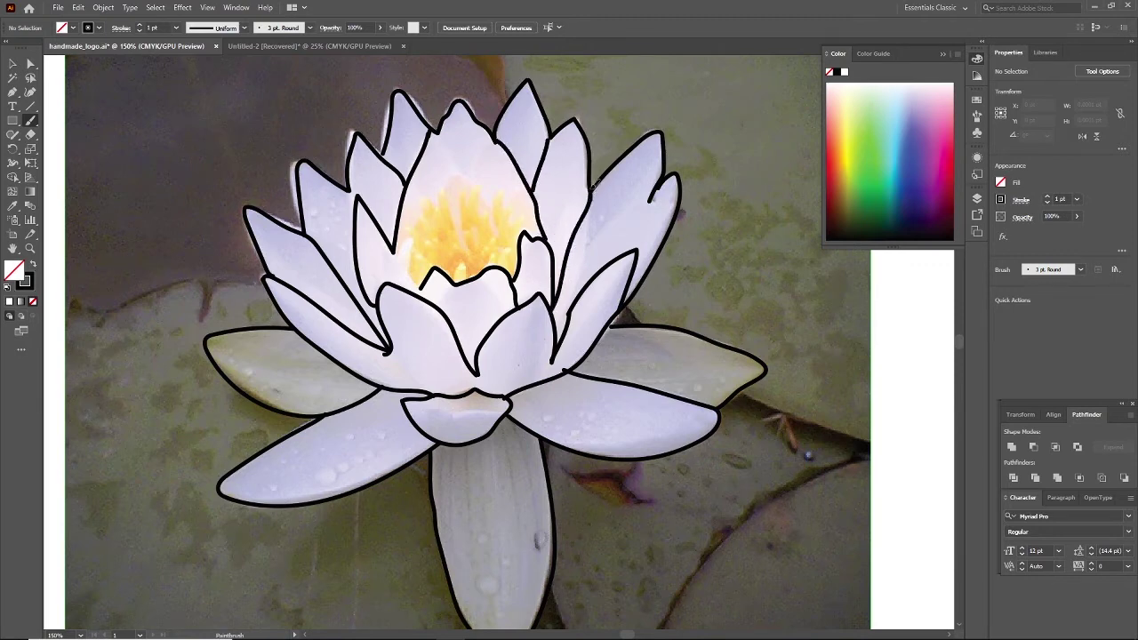
Draw short stamen lines across the yellow centre.
{"action": "mouse_move", "coordinate": [413, 233]}
{"action": "left_mouse_down"}
{"action": "mouse_move", "coordinate": [422, 262]}
{"action": "mouse_move", "coordinate": [437, 265]}
{"action": "left_mouse_up"}
{"action": "mouse_move", "coordinate": [445, 226]}
{"action": "left_mouse_down"}
{"action": "mouse_move", "coordinate": [451, 263]}
{"action": "mouse_move", "coordinate": [477, 264]}
{"action": "left_mouse_up"}
{"action": "mouse_move", "coordinate": [485, 233]}
{"action": "left_mouse_down"}
{"action": "mouse_move", "coordinate": [491, 259]}
{"action": "mouse_move", "coordinate": [508, 254]}
{"action": "left_mouse_up"}
{"action": "mouse_move", "coordinate": [476, 199]}
{"action": "left_mouse_down"}
{"action": "mouse_move", "coordinate": [484, 227]}
{"action": "mouse_move", "coordinate": [471, 230]}
{"action": "left_mouse_up"}
{"action": "mouse_move", "coordinate": [450, 191]}
{"action": "left_mouse_down"}
{"action": "mouse_move", "coordinate": [457, 231]}
{"action": "mouse_move", "coordinate": [445, 224]}
{"action": "left_mouse_up"}
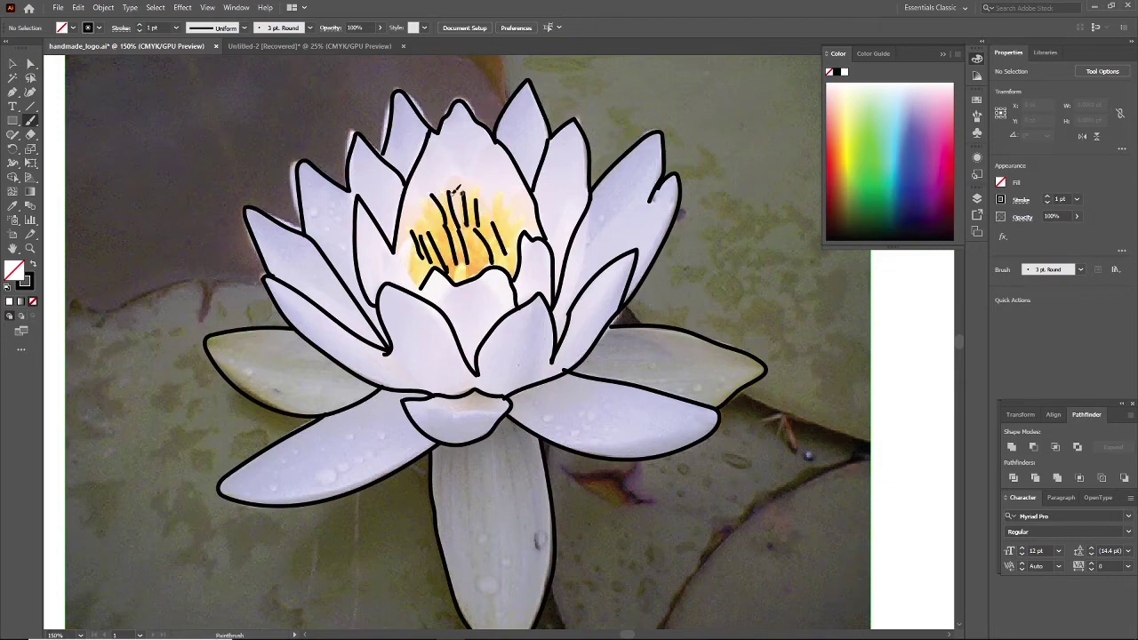
Zoom out, return to the Selection tool and unlock the photo layer.
{"action": "scroll", "coordinate": [496, 197], "scroll_direction": "down", "scroll_amount": 3}
{"action": "scroll", "coordinate": [436, 305], "scroll_direction": "up", "scroll_amount": 3}
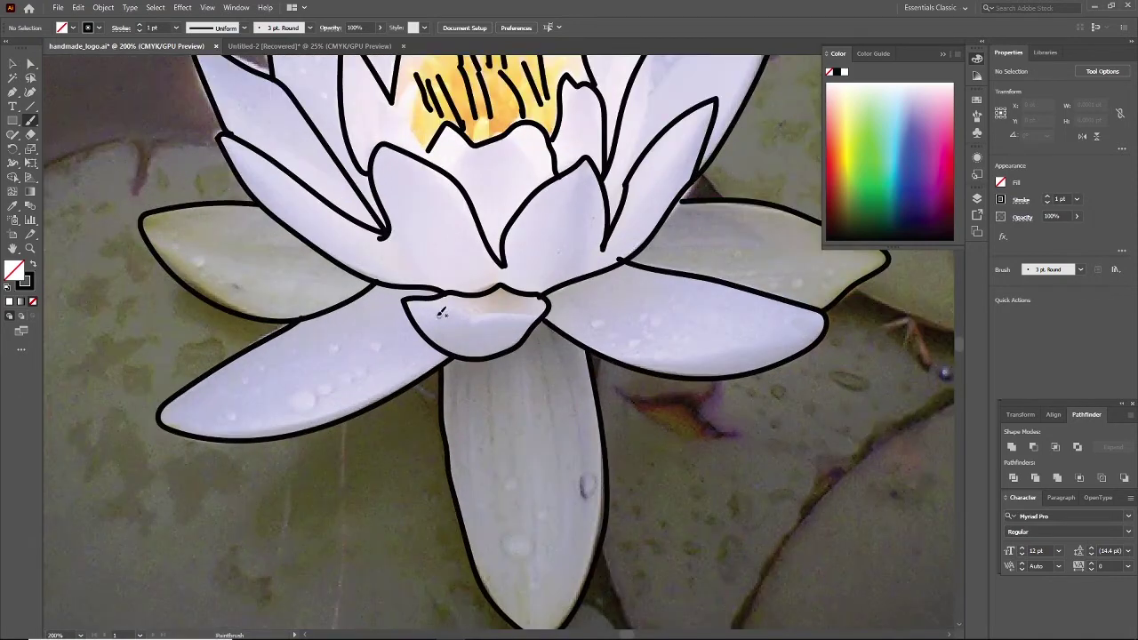
{"action": "scroll", "coordinate": [525, 281], "scroll_direction": "down", "scroll_amount": 2}
{"action": "scroll", "coordinate": [524, 281], "scroll_direction": "down", "scroll_amount": 1}
{"action": "key", "text": "v"}
{"action": "left_click", "coordinate": [976, 197]}
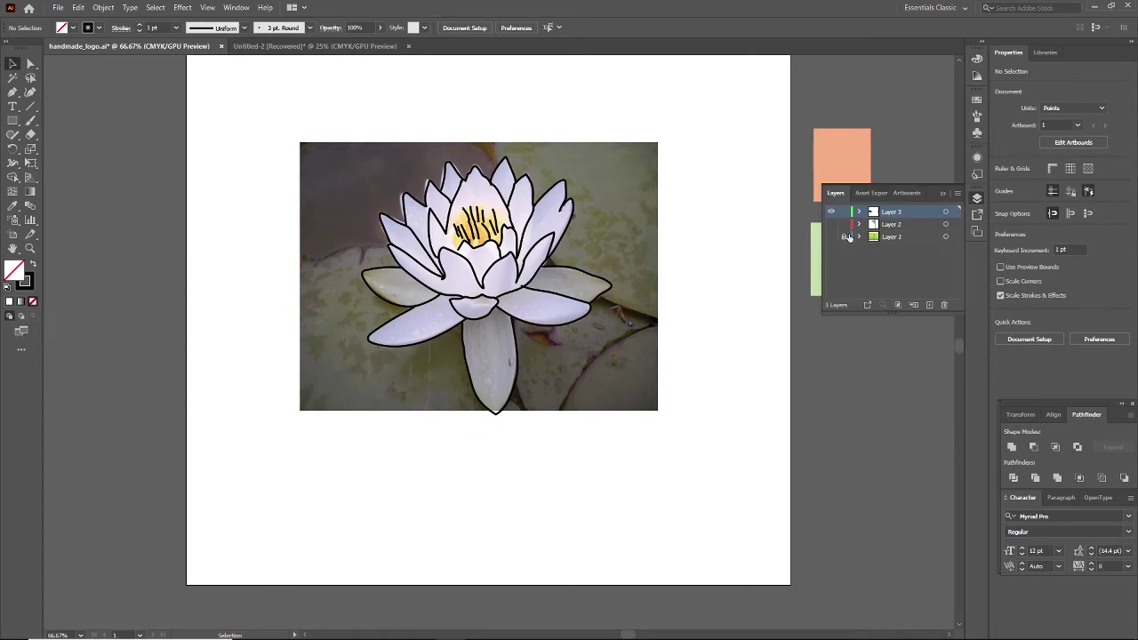
Move the lotus photo away from the line drawing.
{"action": "left_click", "coordinate": [845, 237]}
{"action": "left_click_drag", "start_coordinate": [483, 208], "coordinate": [203, 270]}
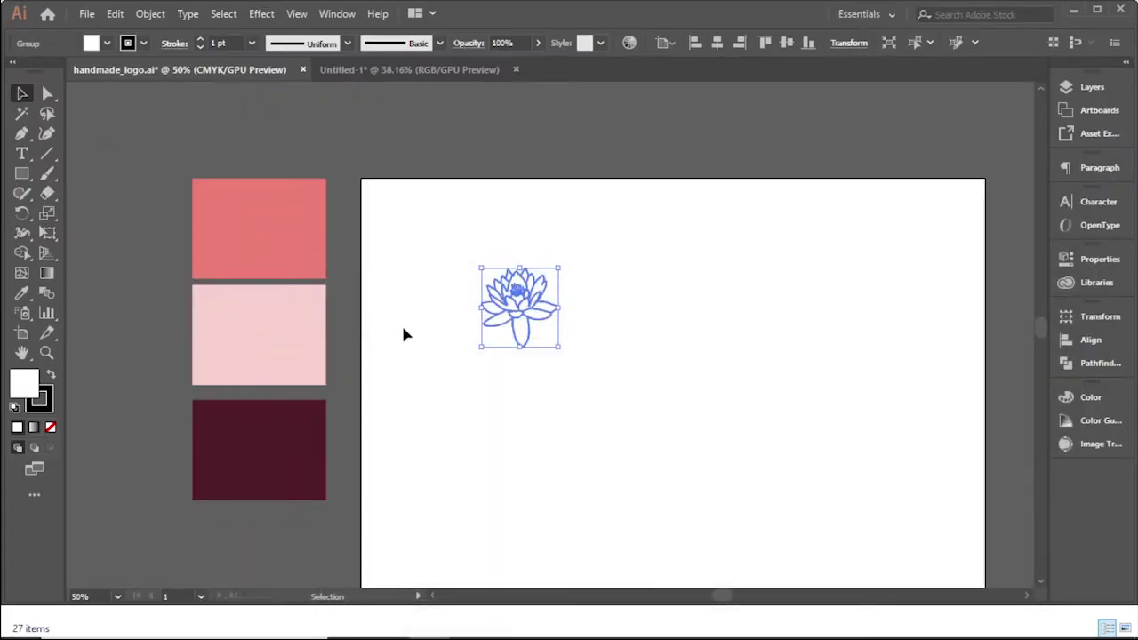
{"action": "left_click", "coordinate": [444, 405]}
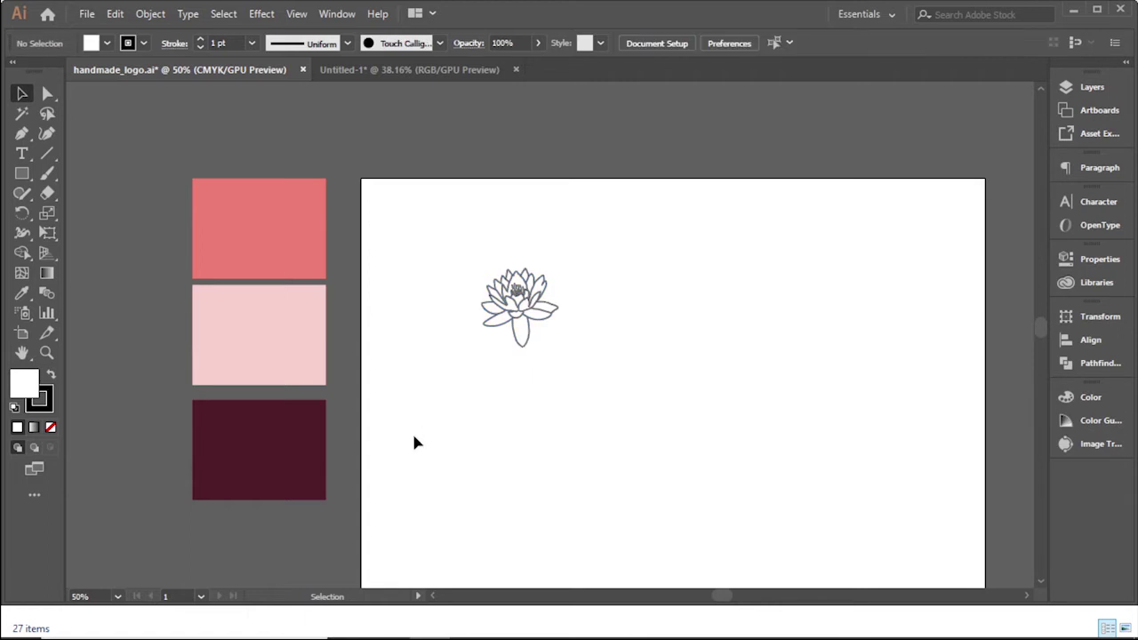
{"action": "scroll", "coordinate": [414, 436], "scroll_direction": "up", "scroll_amount": 2}
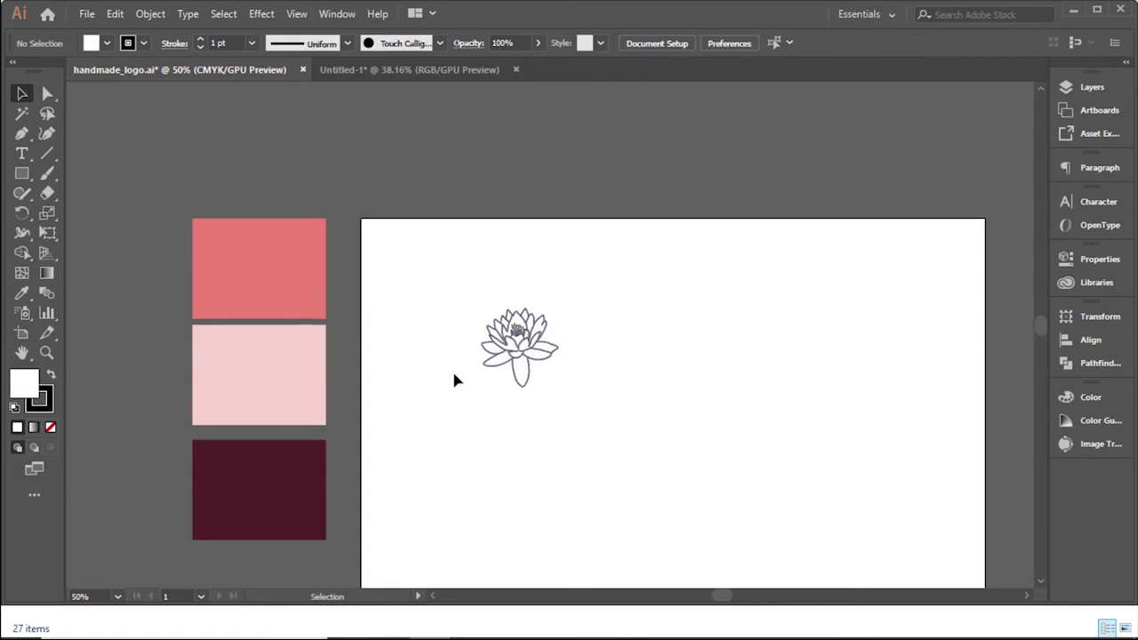
Select the whole lotus drawing and set its stroke weight to 0.25 pt.
{"action": "left_click_drag", "start_coordinate": [474, 300], "coordinate": [567, 390]}
{"action": "left_click_drag", "start_coordinate": [566, 390], "coordinate": [566, 390]}
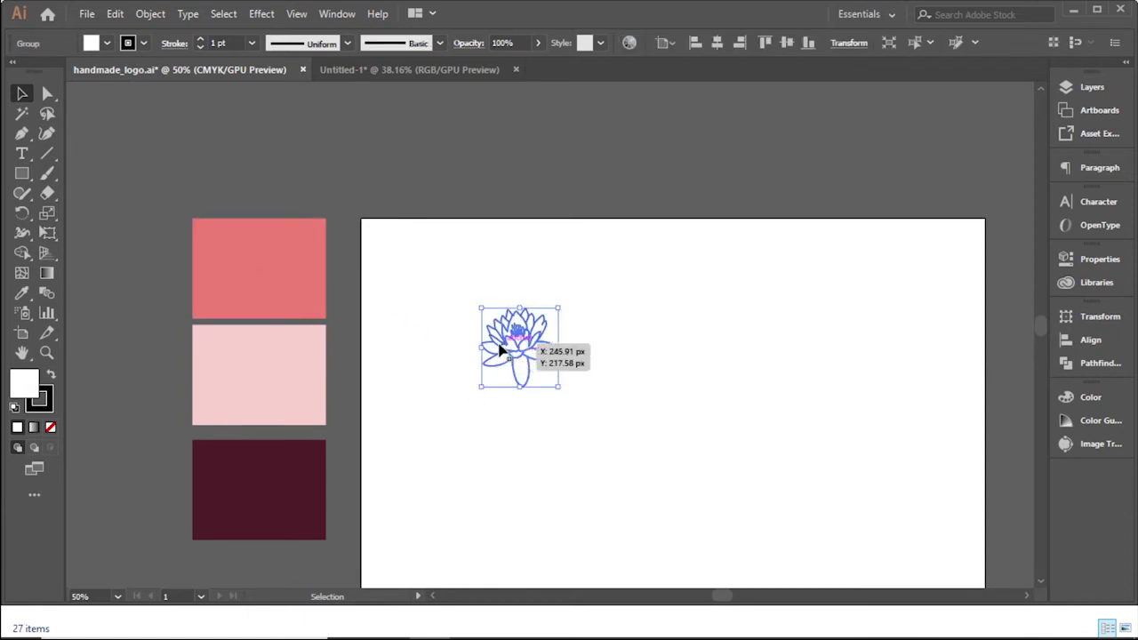
{"action": "left_click", "coordinate": [252, 43]}
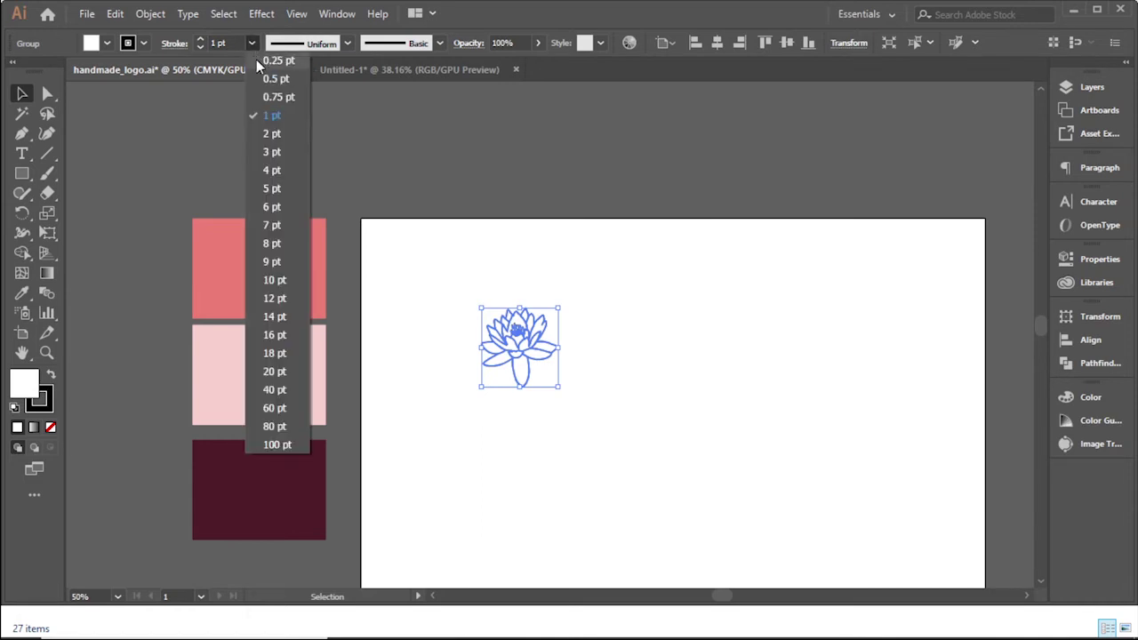
{"action": "left_click", "coordinate": [256, 59]}
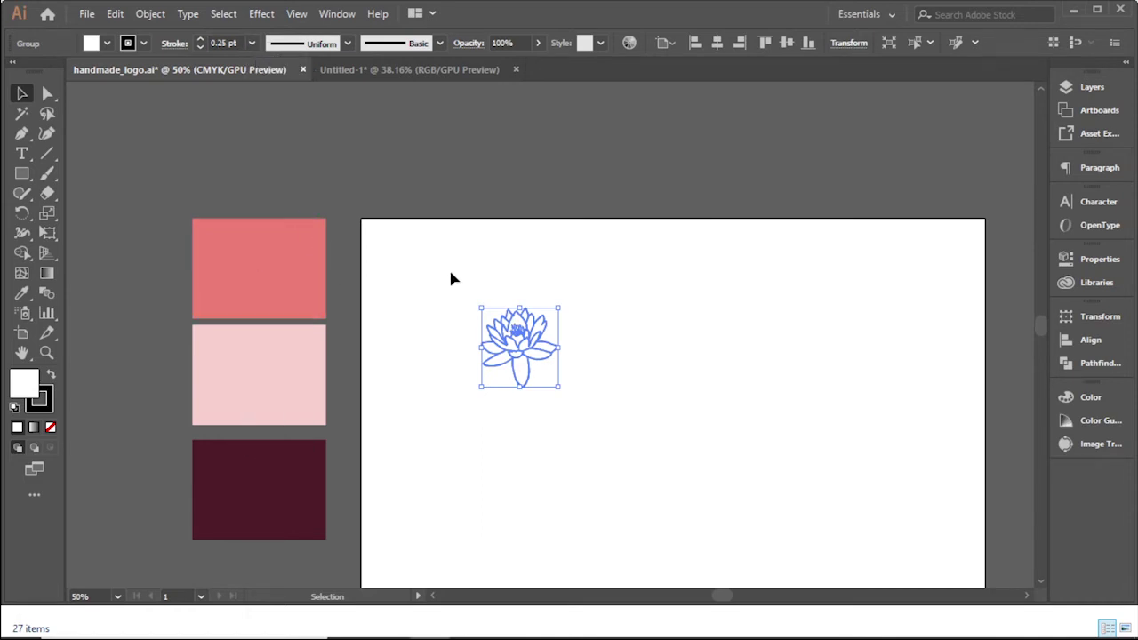
Duplicate the lotus to the right and reselect the left copy.
{"action": "left_click_drag", "start_coordinate": [531, 348], "coordinate": [637, 347]}
{"action": "left_click", "coordinate": [578, 266]}
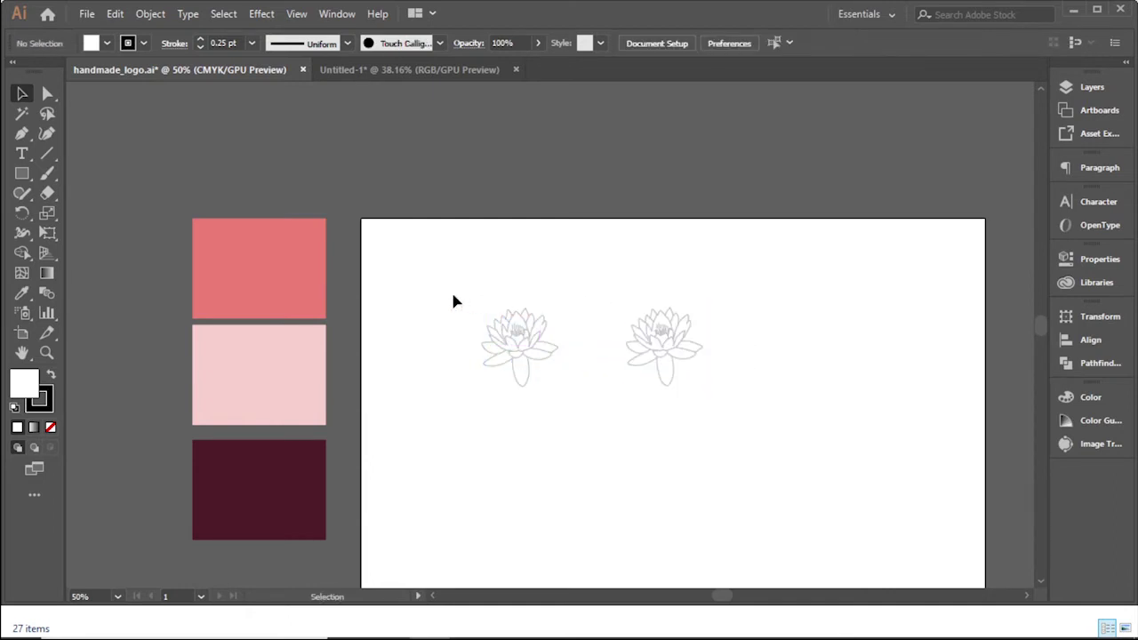
{"action": "left_click_drag", "start_coordinate": [477, 311], "coordinate": [548, 367]}
{"action": "left_click_drag", "start_coordinate": [567, 411], "coordinate": [574, 432]}
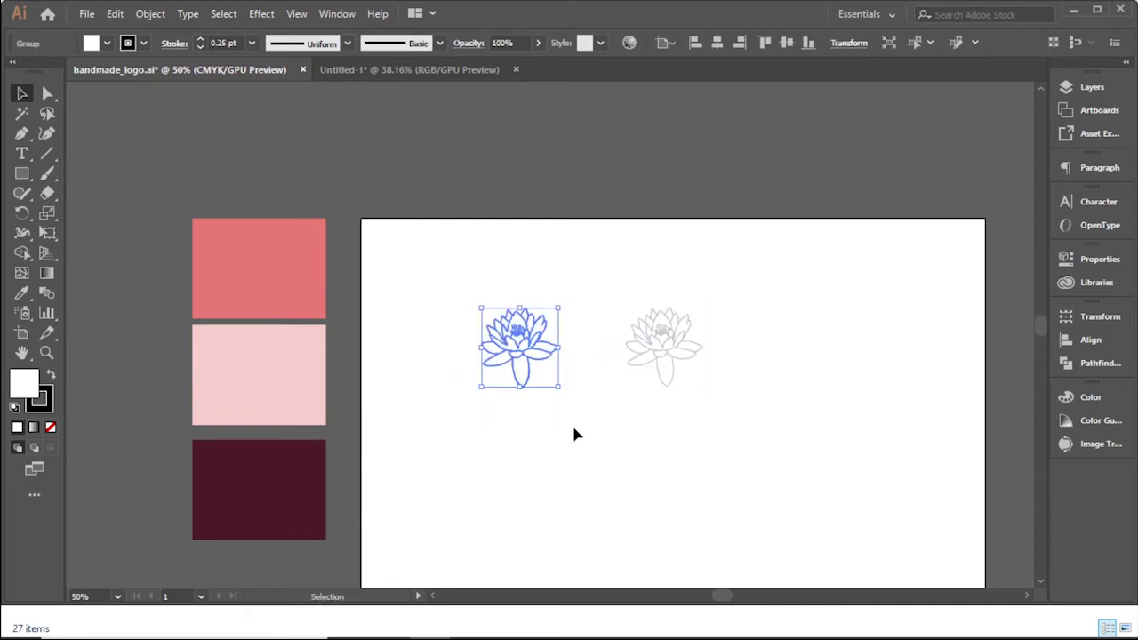
{"action": "left_click", "coordinate": [27, 294]}
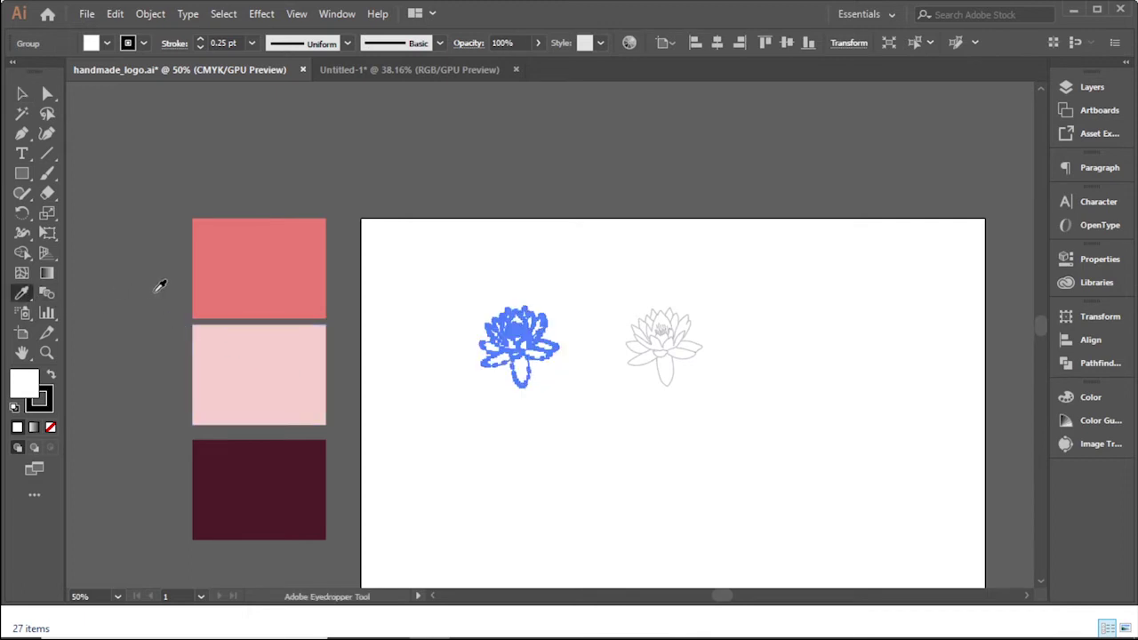
Eyedropper the top pink swatch onto the left lotus and the maroon swatch onto the right.
{"action": "left_click", "coordinate": [237, 275]}
{"action": "left_click", "coordinate": [22, 95]}
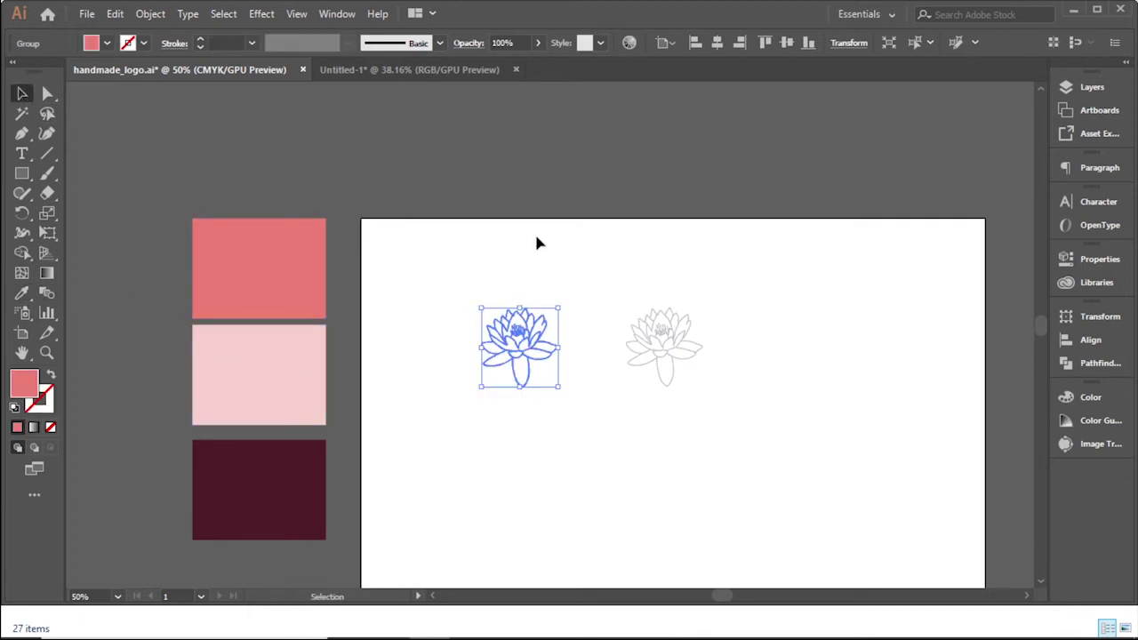
{"action": "left_click_drag", "start_coordinate": [650, 345], "coordinate": [652, 345]}
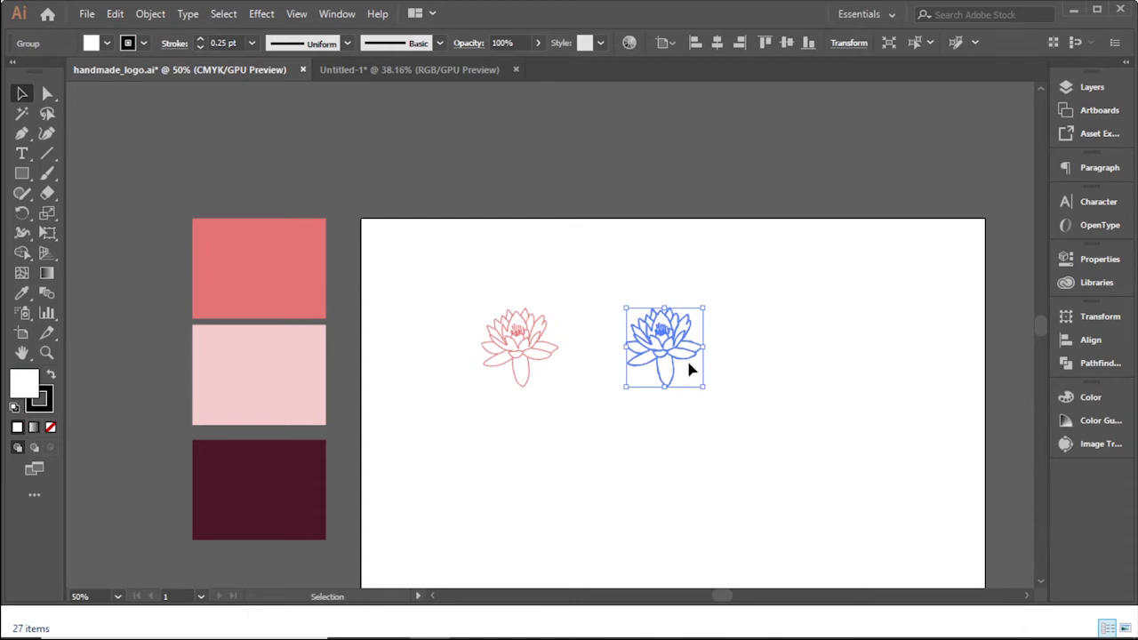
{"action": "left_click", "coordinate": [22, 294]}
{"action": "left_click", "coordinate": [258, 455]}
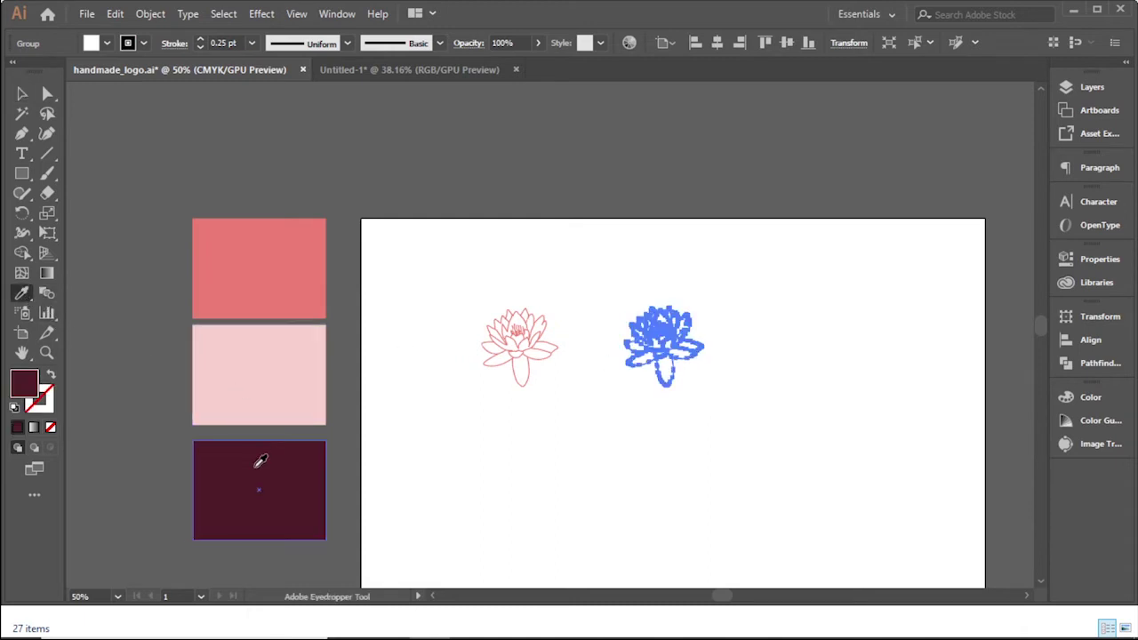
{"action": "left_click", "coordinate": [22, 94]}
{"action": "left_click", "coordinate": [448, 269]}
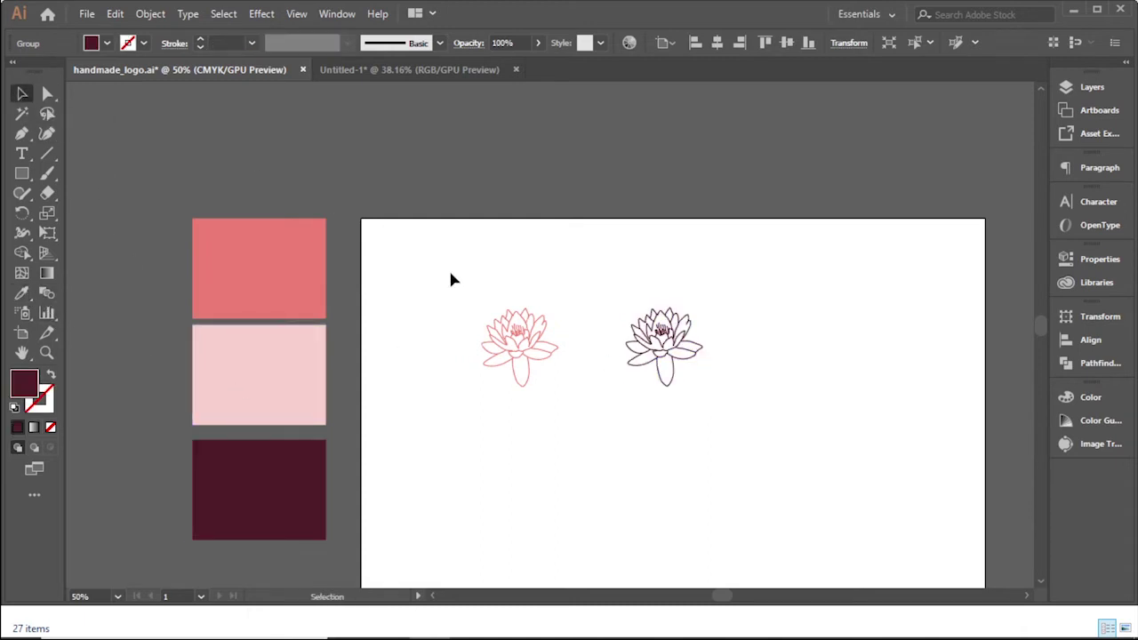
{"action": "left_click_drag", "start_coordinate": [477, 305], "coordinate": [569, 402]}
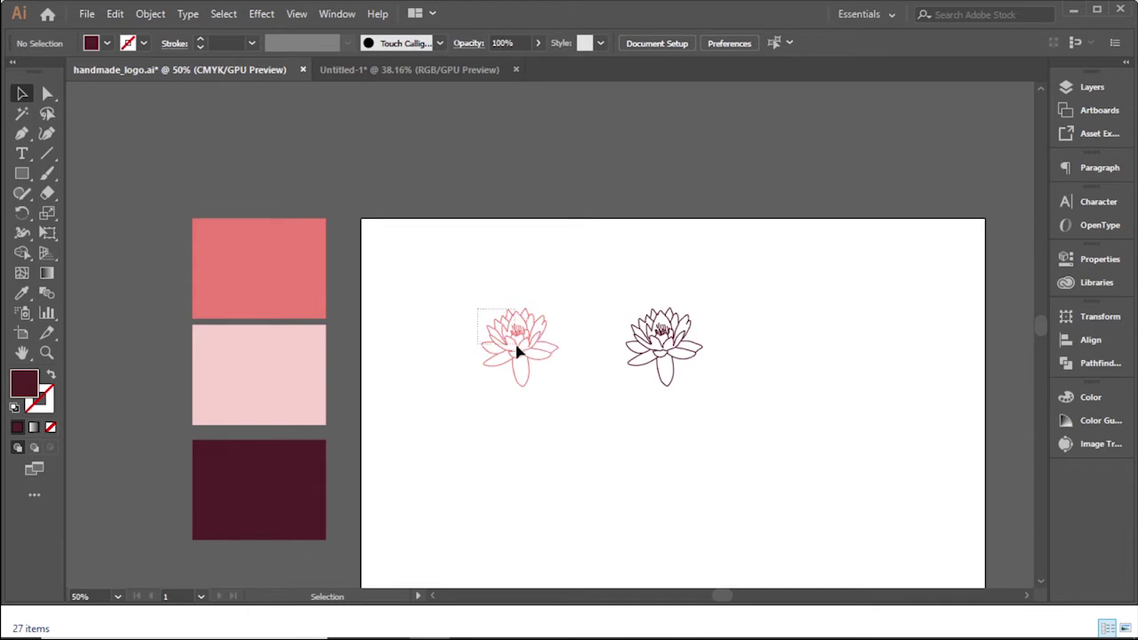
Shape Builder fill the left, bottom, front and back petals pink.
{"action": "left_click", "coordinate": [23, 252]}
{"action": "scroll", "coordinate": [504, 348], "scroll_direction": "up", "scroll_amount": 4}
{"action": "left_click", "coordinate": [467, 348]}
{"action": "left_click_drag", "start_coordinate": [495, 398], "coordinate": [554, 376]}
{"action": "left_click_drag", "start_coordinate": [614, 306], "coordinate": [511, 320]}
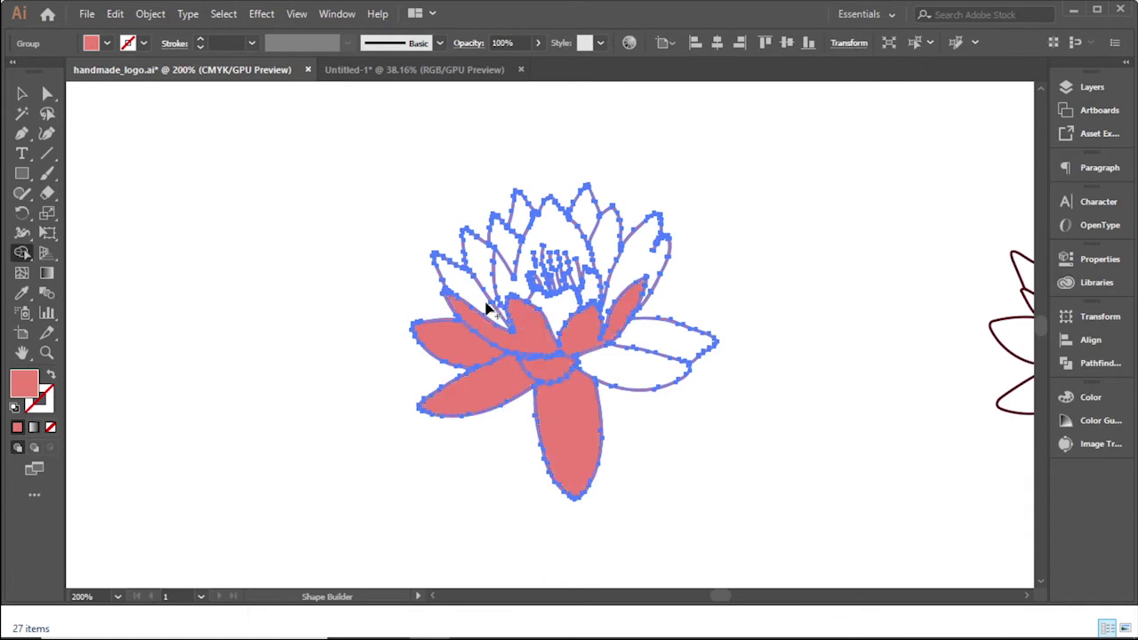
{"action": "left_click", "coordinate": [471, 293]}
{"action": "left_click", "coordinate": [478, 261]}
Fill the centre, upper back and right petal regions pink, then deselect and zoom out.
{"action": "left_click", "coordinate": [508, 229]}
{"action": "left_click_drag", "start_coordinate": [507, 223], "coordinate": [556, 221]}
{"action": "left_click", "coordinate": [578, 294]}
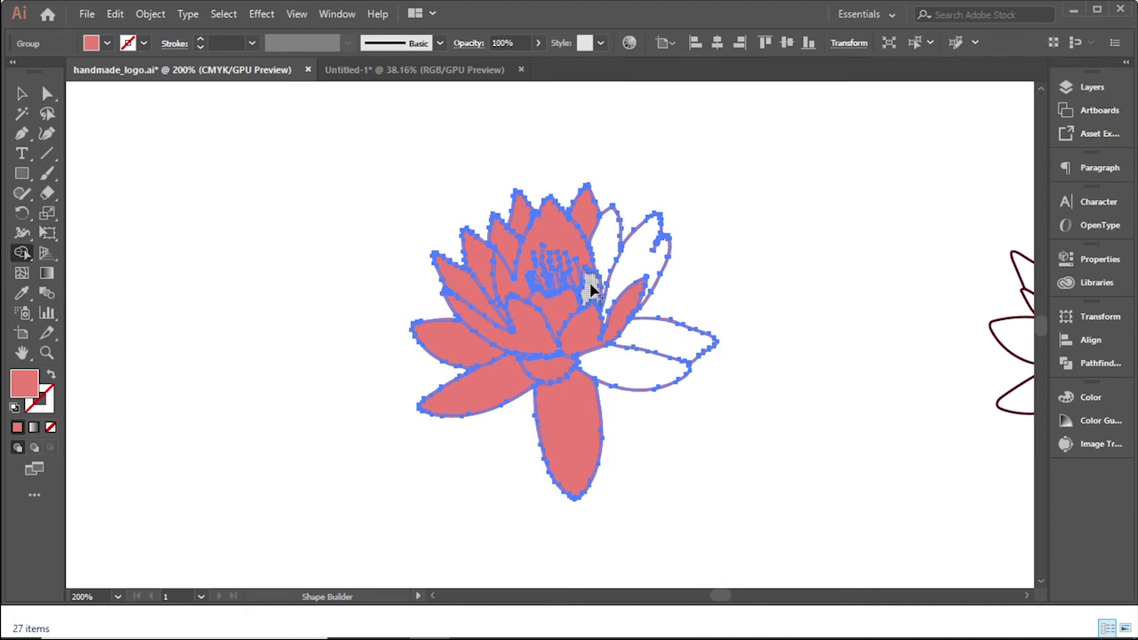
{"action": "left_click", "coordinate": [607, 253]}
{"action": "left_click", "coordinate": [636, 269]}
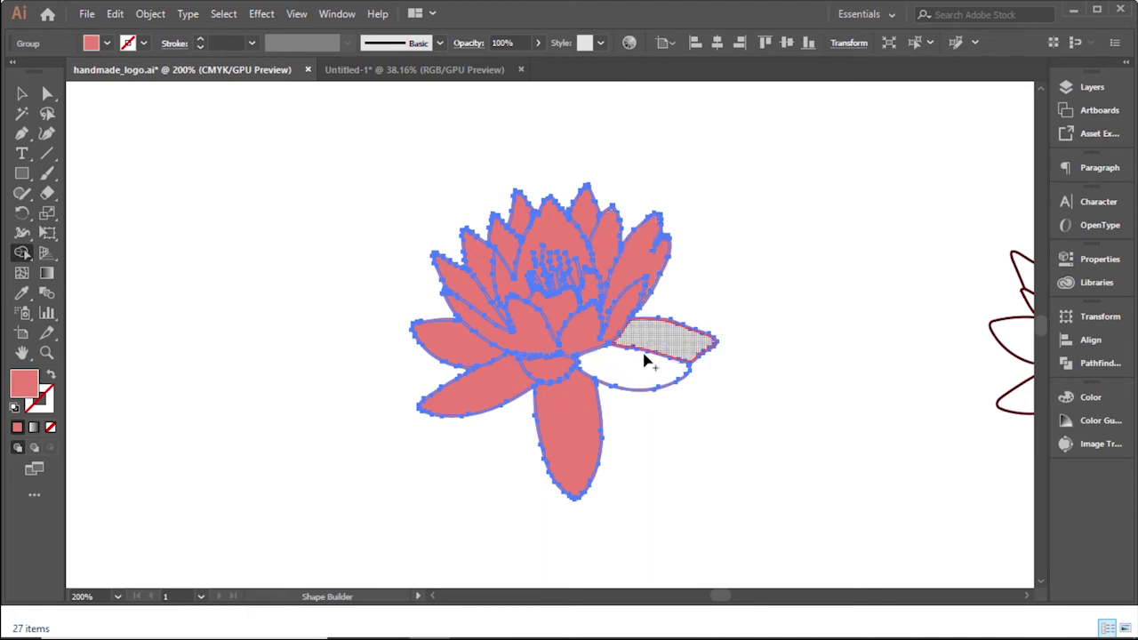
{"action": "left_click_drag", "start_coordinate": [647, 356], "coordinate": [635, 373]}
{"action": "left_click", "coordinate": [21, 93]}
{"action": "left_click", "coordinate": [124, 145]}
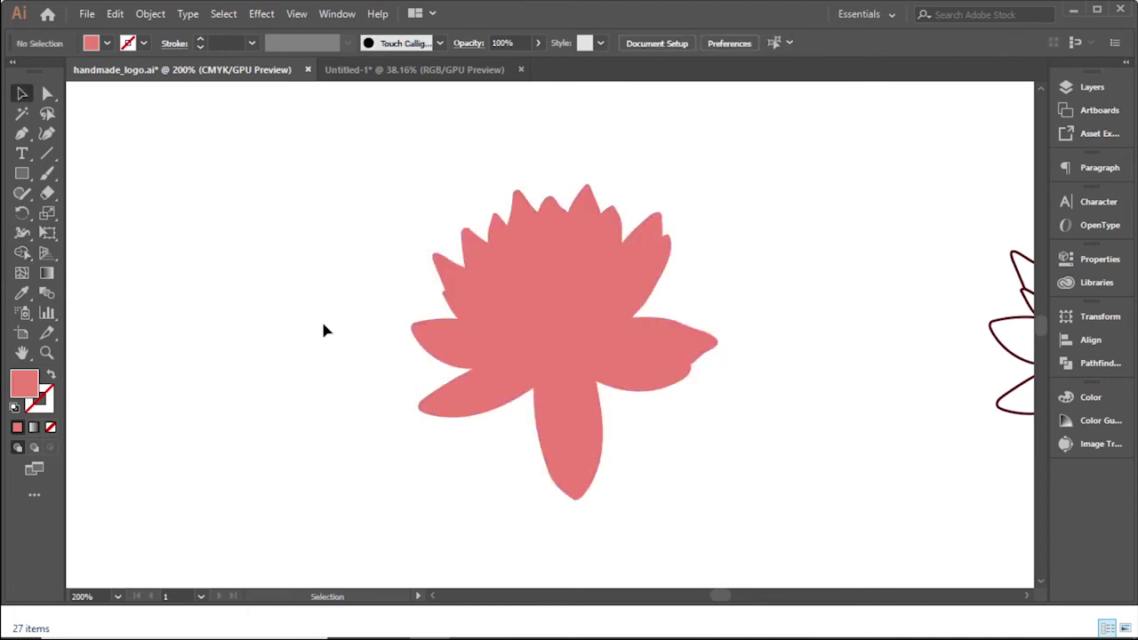
{"action": "key", "text": "ctrl+1"}
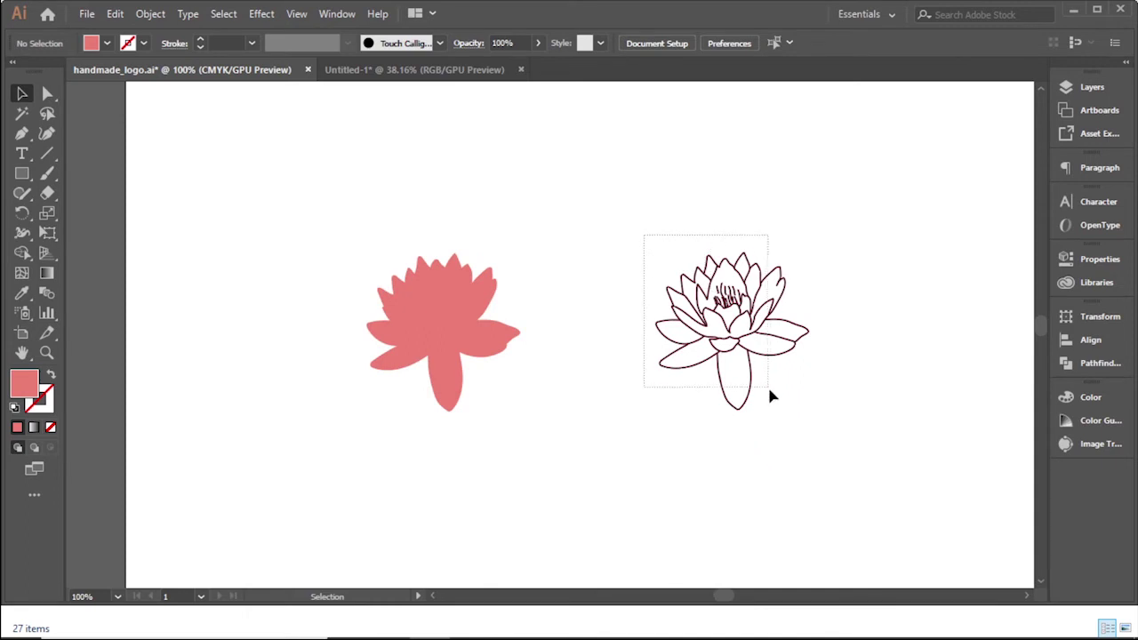
Snap the maroon lotus outline exactly over the pink silhouette, then zoom out to review it.
{"action": "left_click_drag", "start_coordinate": [718, 296], "coordinate": [788, 411]}
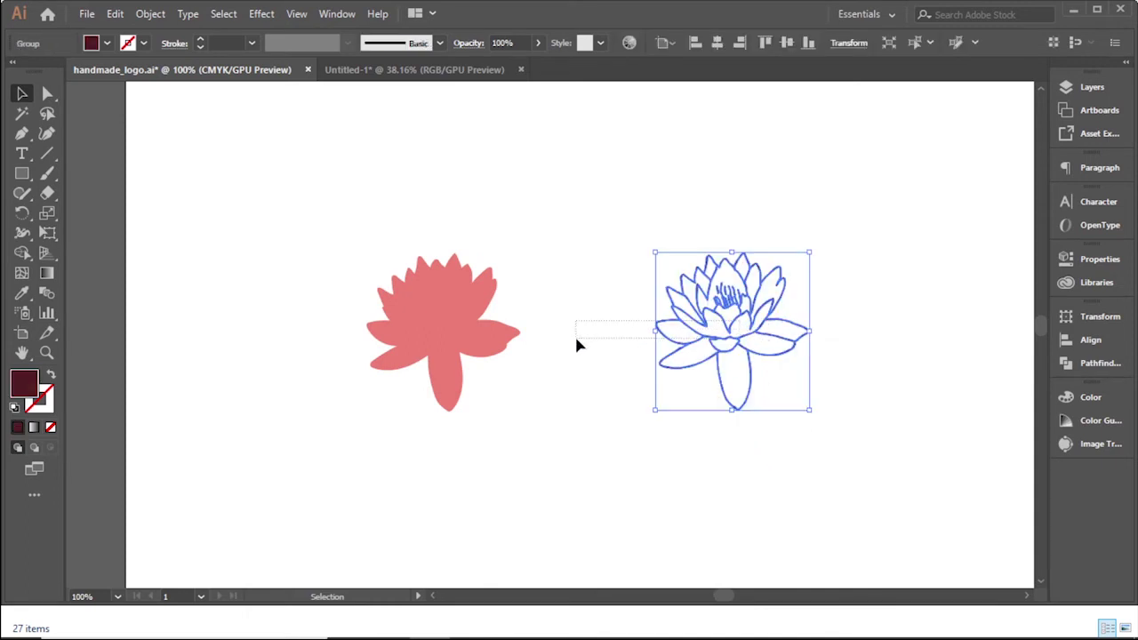
{"action": "left_click_drag", "start_coordinate": [747, 324], "coordinate": [458, 324]}
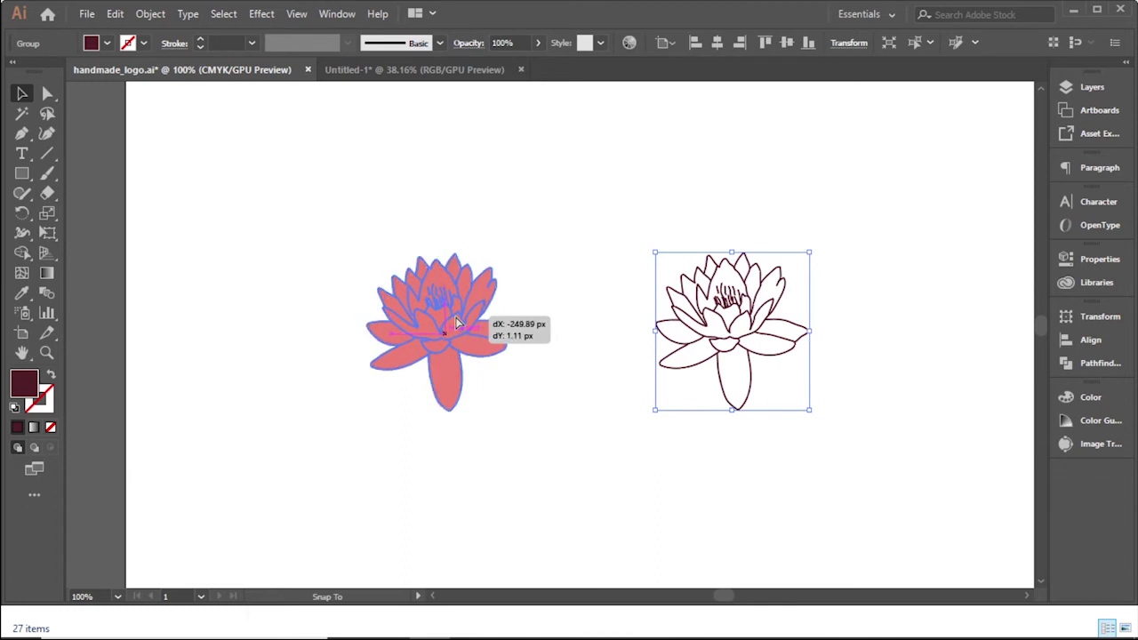
{"action": "left_click_drag", "start_coordinate": [459, 324], "coordinate": [459, 327]}
{"action": "left_click", "coordinate": [564, 346]}
{"action": "scroll", "coordinate": [433, 358], "scroll_direction": "up", "scroll_amount": 3, "text": "alt"}
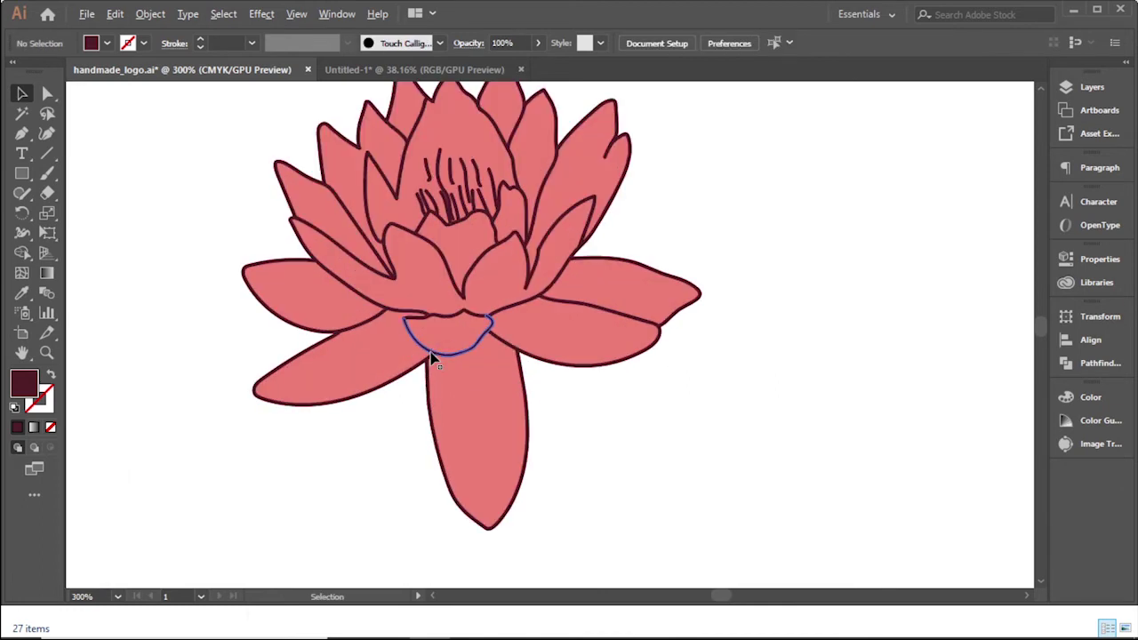
{"action": "scroll", "coordinate": [433, 358], "scroll_direction": "up", "scroll_amount": 1, "text": "alt"}
{"action": "scroll", "coordinate": [433, 358], "scroll_direction": "down", "scroll_amount": 2, "text": "alt"}
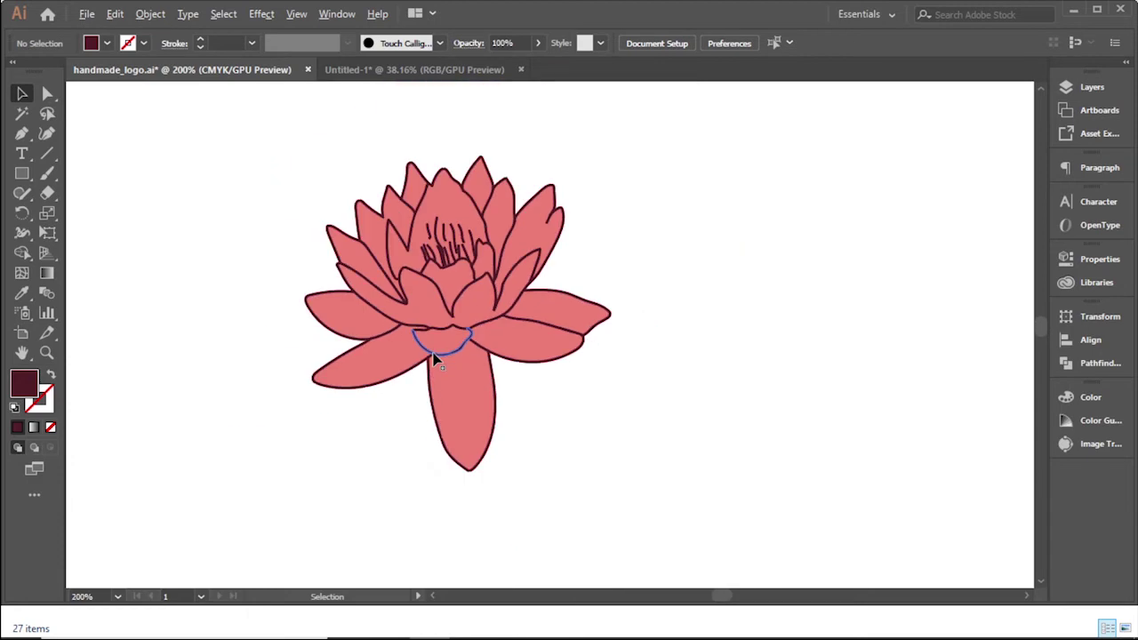
{"action": "scroll", "coordinate": [510, 385], "scroll_direction": "down", "scroll_amount": 1, "text": "alt"}
{"action": "scroll", "coordinate": [519, 392], "scroll_direction": "down", "scroll_amount": 1, "text": "alt"}
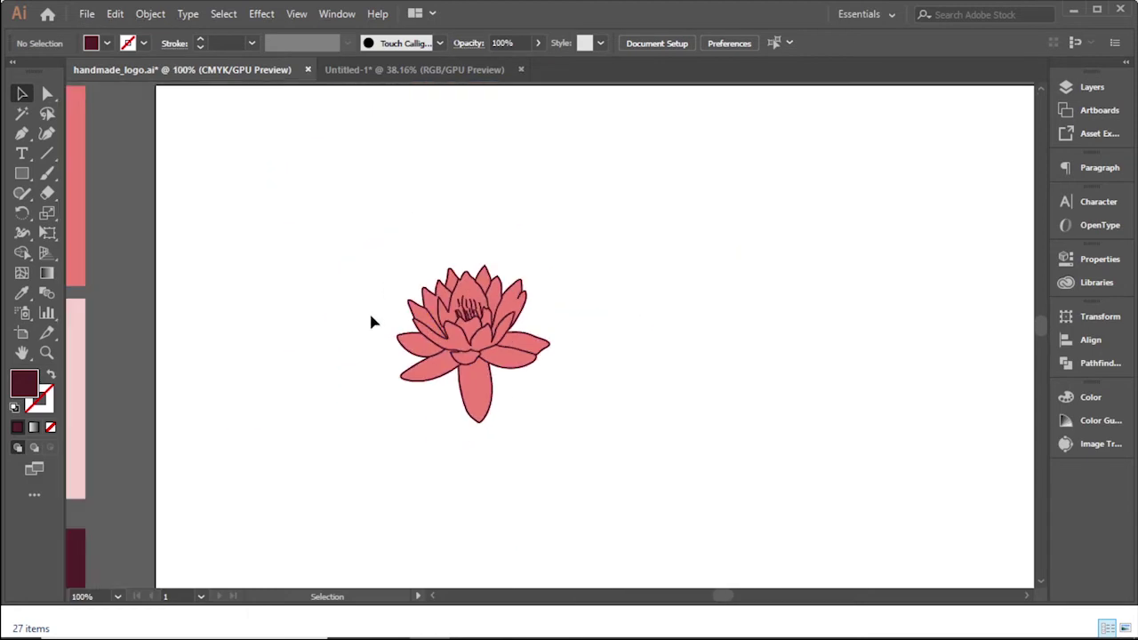
{"action": "scroll", "coordinate": [370, 334], "scroll_direction": "down", "scroll_amount": 1, "text": "alt"}
{"action": "scroll", "coordinate": [370, 334], "scroll_direction": "down", "scroll_amount": 1, "text": "alt"}
{"action": "left_click", "coordinate": [451, 362]}
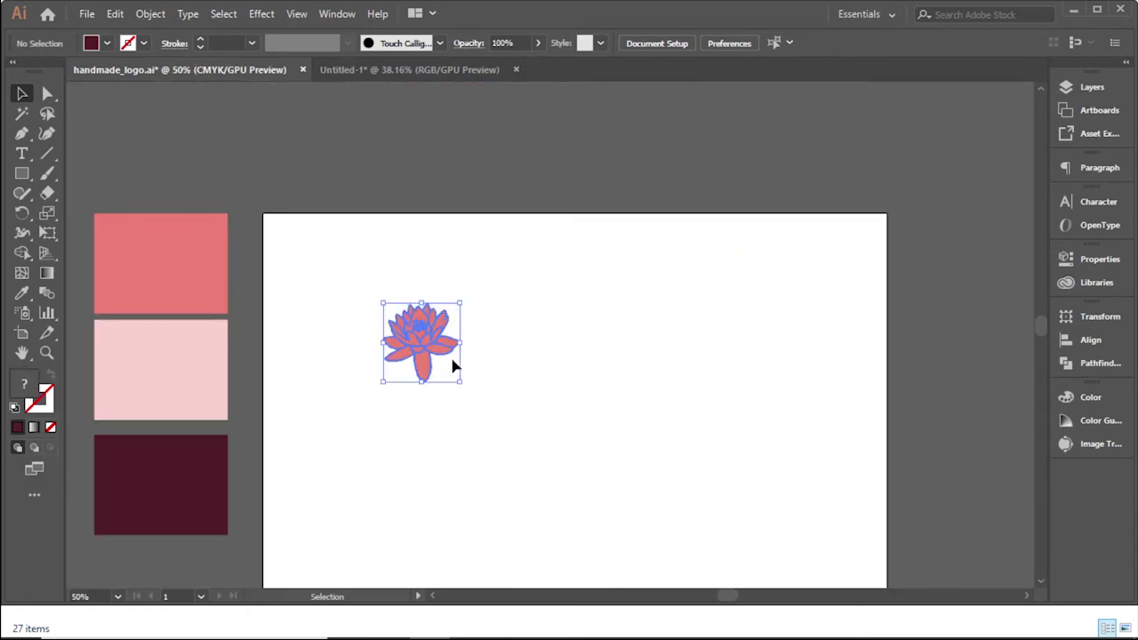
Duplicate the lotus to the right and fill the copy with the light pink swatch.
{"action": "left_click_drag", "start_coordinate": [451, 365], "coordinate": [598, 353]}
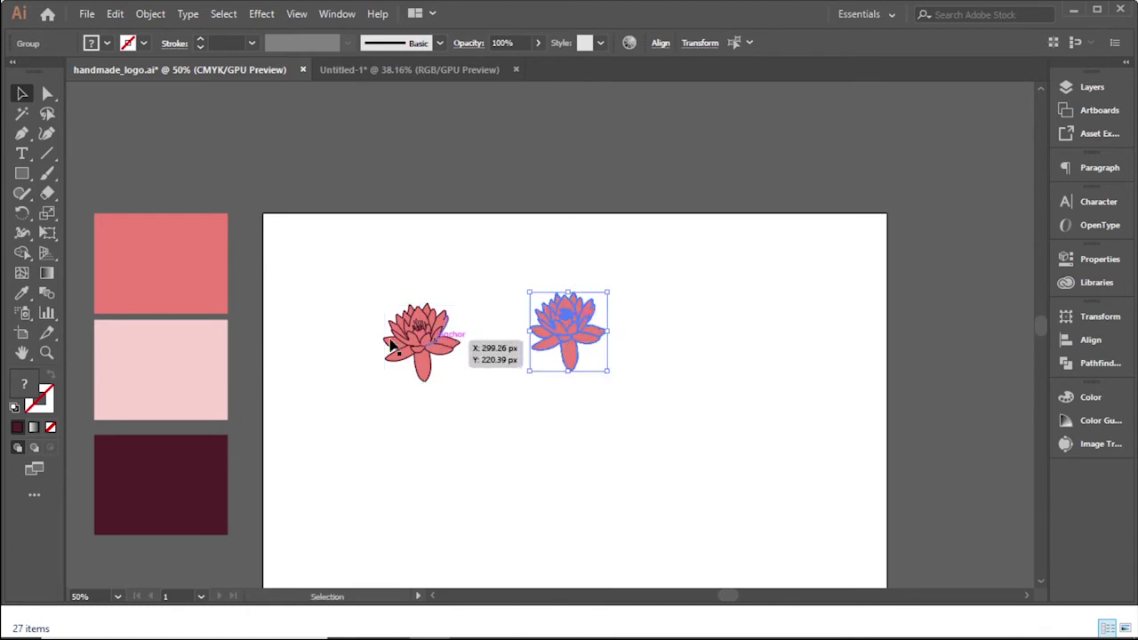
{"action": "left_click", "coordinate": [566, 441]}
{"action": "left_click", "coordinate": [570, 359]}
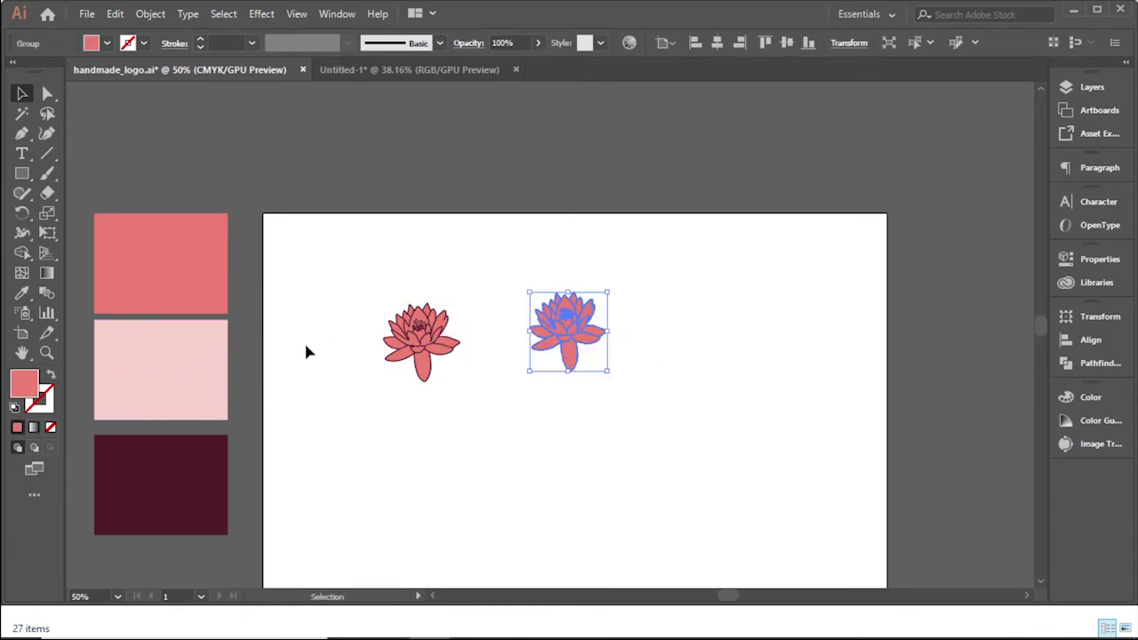
{"action": "key", "text": "i"}
{"action": "left_click", "coordinate": [147, 353]}
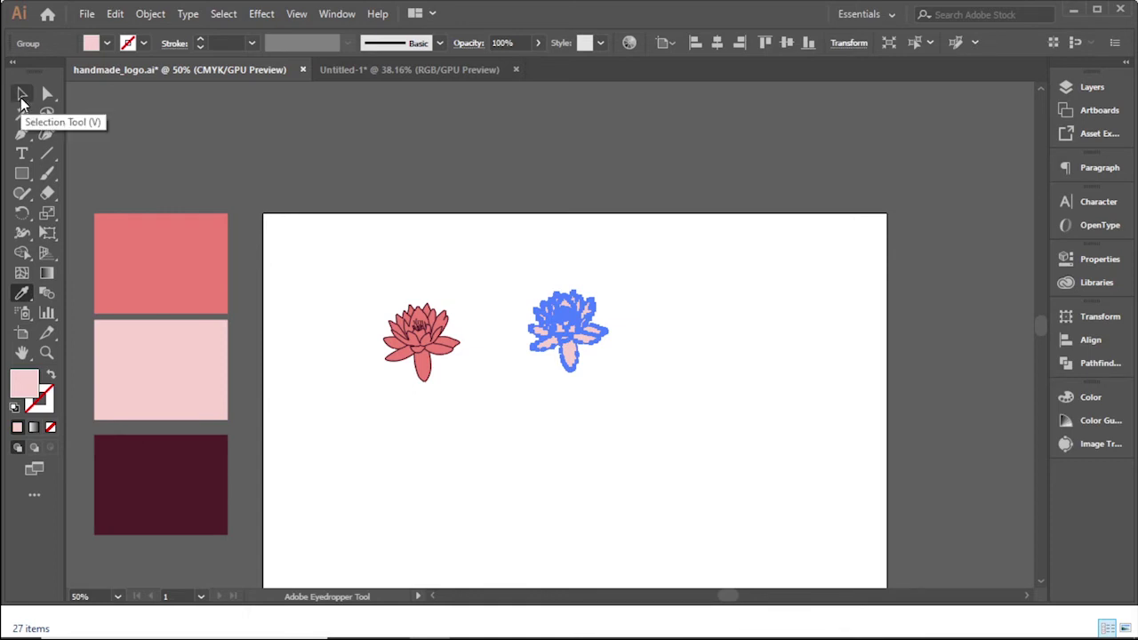
{"action": "left_click", "coordinate": [22, 96]}
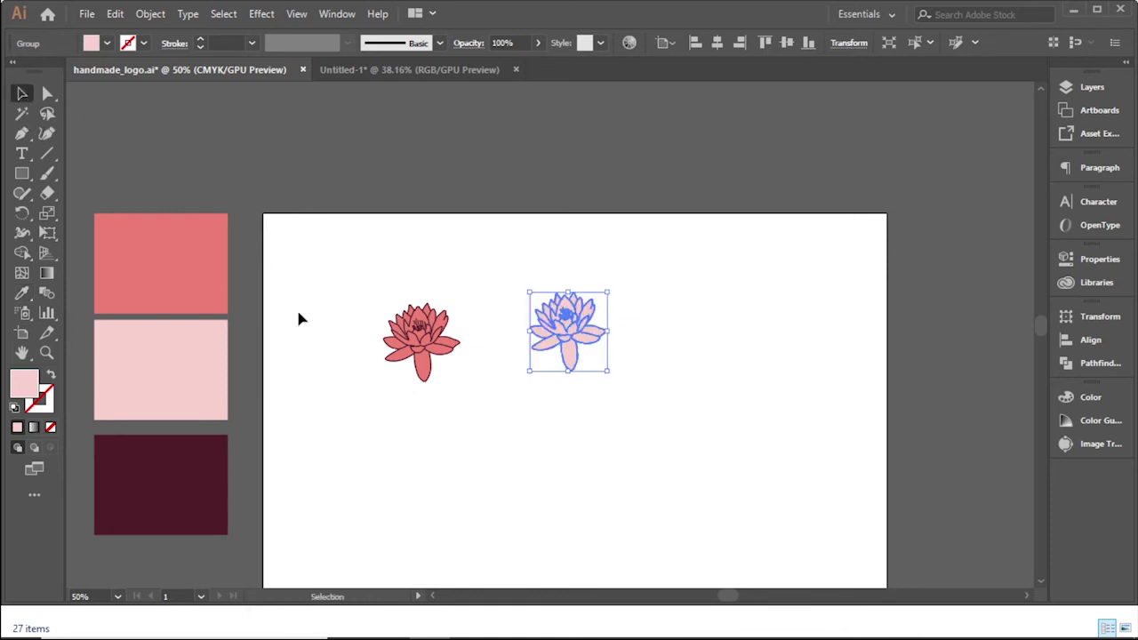
Deselect and zoom to inspect the pale pink lotus beside the red one.
{"action": "scroll", "coordinate": [297, 322], "scroll_direction": "down", "scroll_amount": 1}
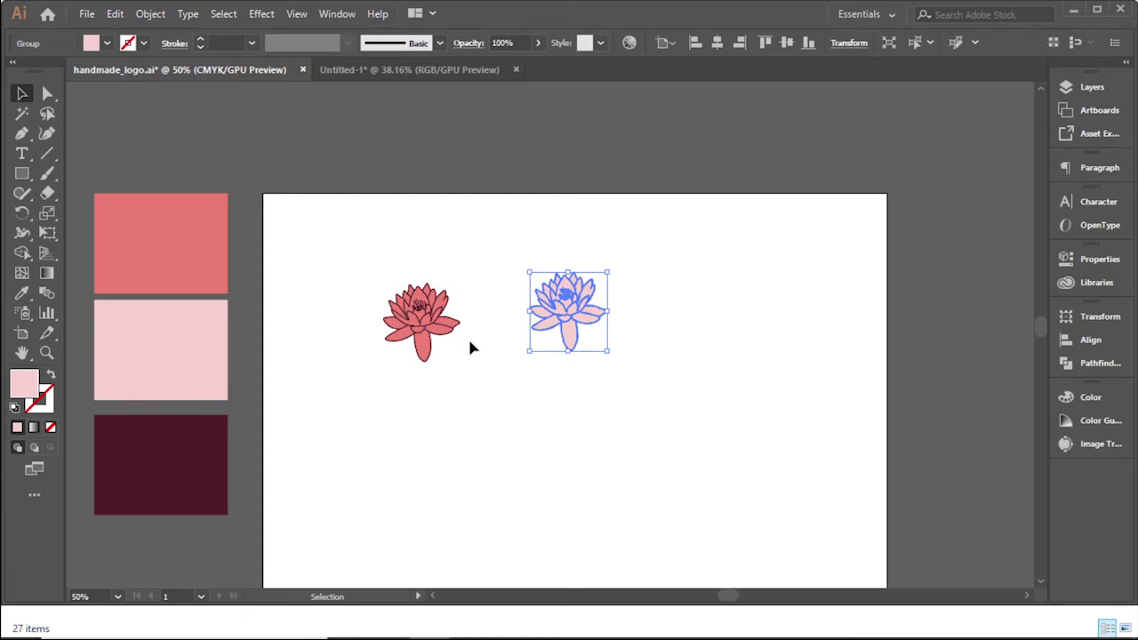
{"action": "left_click", "coordinate": [538, 369]}
{"action": "scroll", "coordinate": [592, 326], "scroll_direction": "up", "scroll_amount": 2}
{"action": "scroll", "coordinate": [591, 329], "scroll_direction": "up", "scroll_amount": 1}
{"action": "scroll", "coordinate": [590, 332], "scroll_direction": "up", "scroll_amount": 1}
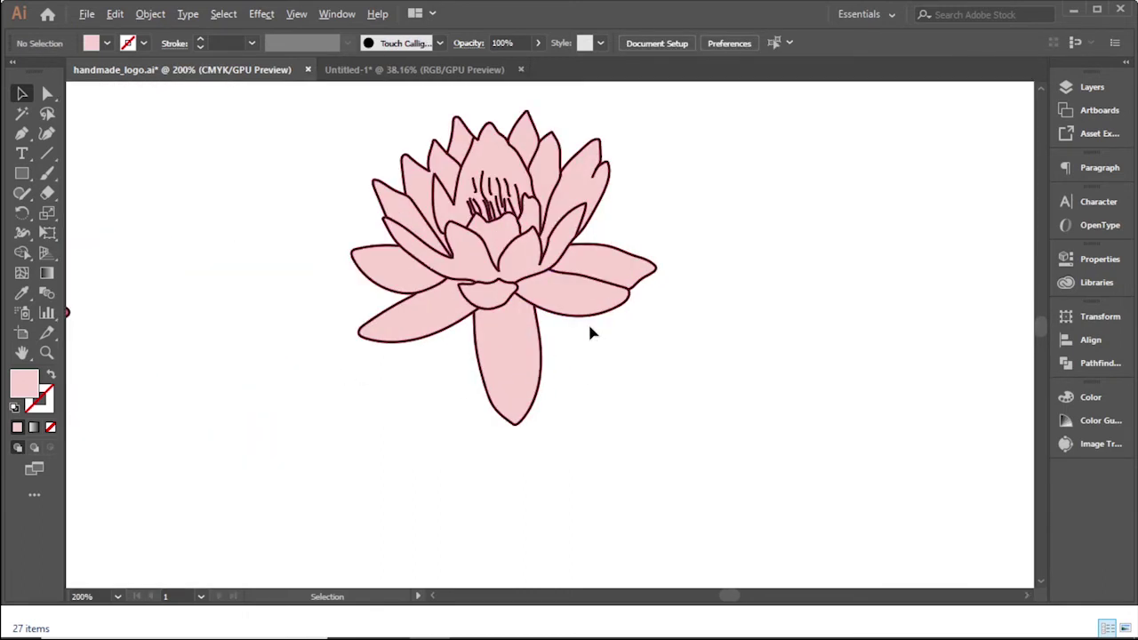
{"action": "scroll", "coordinate": [588, 320], "scroll_direction": "up", "scroll_amount": 1}
{"action": "scroll", "coordinate": [587, 323], "scroll_direction": "down", "scroll_amount": 2}
{"action": "scroll", "coordinate": [569, 338], "scroll_direction": "down", "scroll_amount": 3}
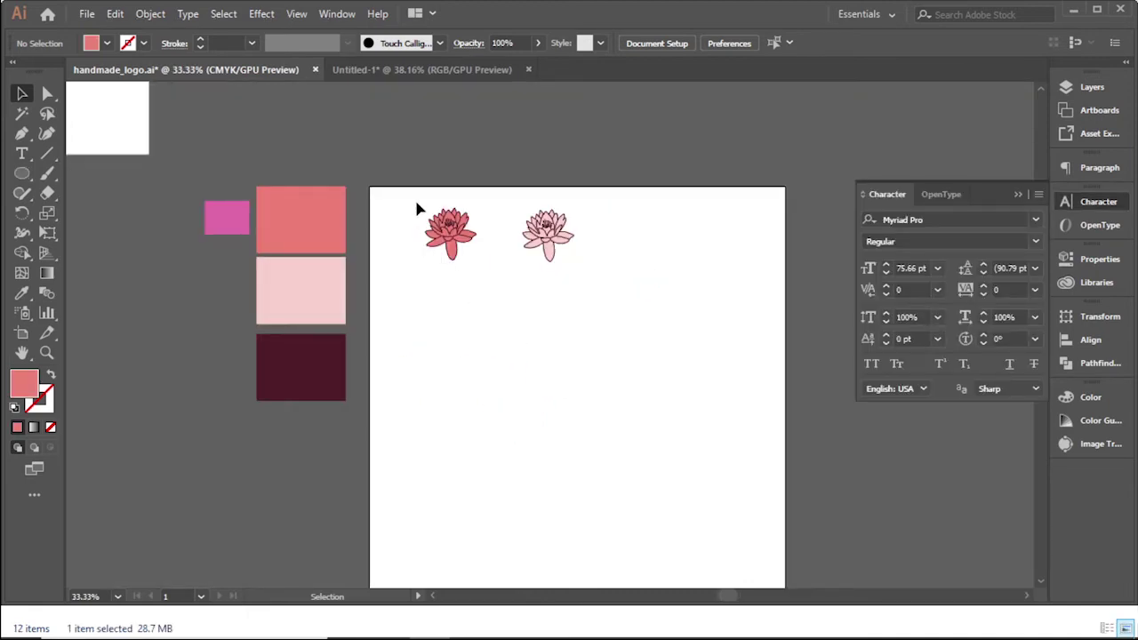
Collapse the character settings panel while adjusting the view.
{"action": "scroll", "coordinate": [444, 262], "scroll_direction": "up", "scroll_amount": 2}
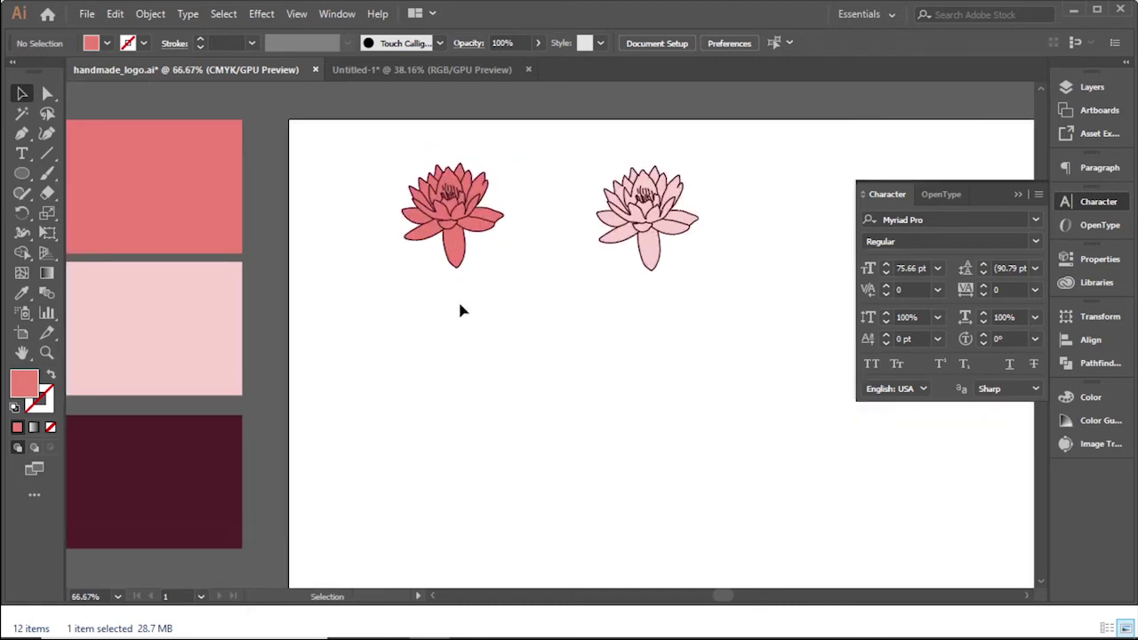
{"action": "scroll", "coordinate": [459, 310], "scroll_direction": "up", "scroll_amount": 1}
{"action": "scroll", "coordinate": [475, 346], "scroll_direction": "up", "scroll_amount": 2}
{"action": "scroll", "coordinate": [431, 291], "scroll_direction": "up", "scroll_amount": 2}
{"action": "scroll", "coordinate": [431, 291], "scroll_direction": "down", "scroll_amount": 2}
{"action": "left_click", "coordinate": [1019, 194]}
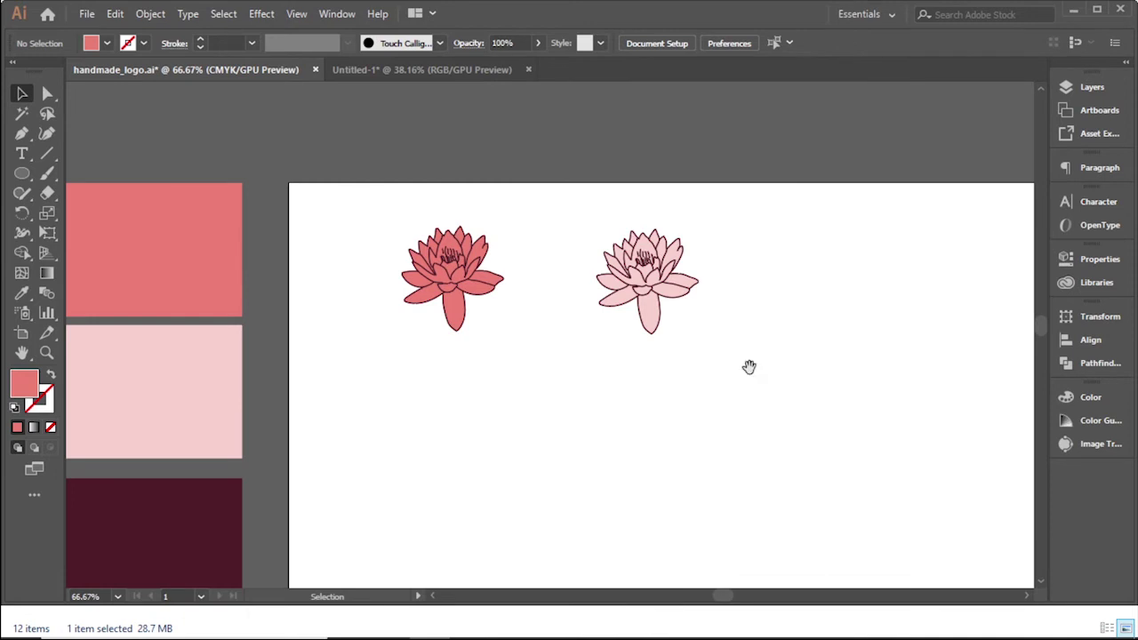
{"action": "scroll", "coordinate": [605, 347], "scroll_direction": "down", "scroll_amount": 1}
Add the text 'Lotus' and position it just below the red lotus.
{"action": "left_click", "coordinate": [23, 154]}
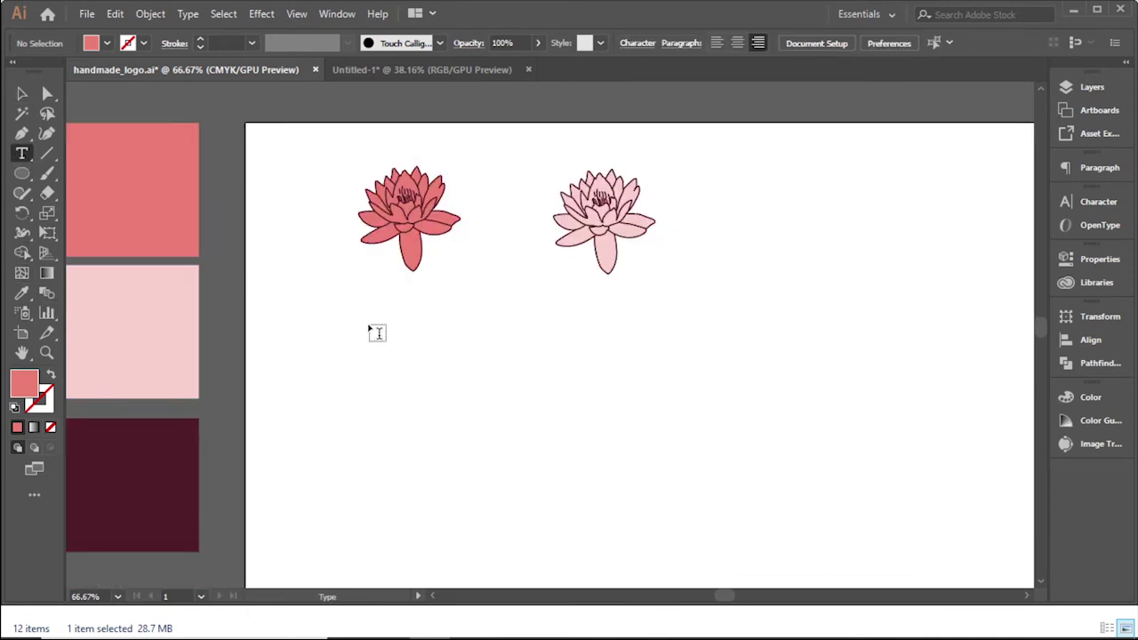
{"action": "left_click", "coordinate": [397, 352]}
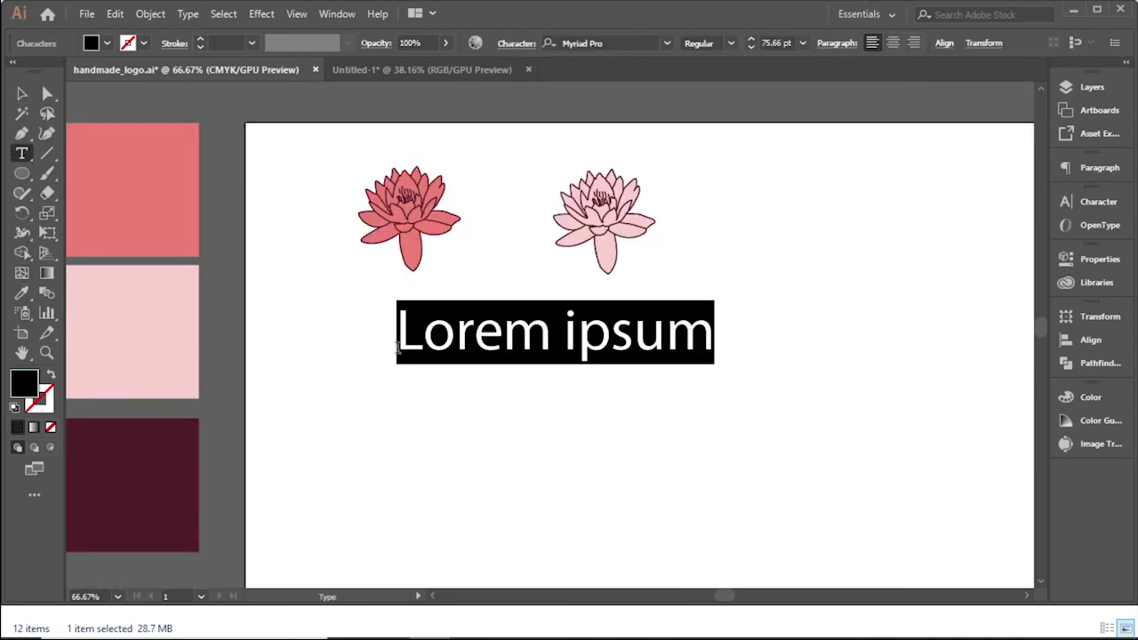
{"action": "type", "text": "Lo"}
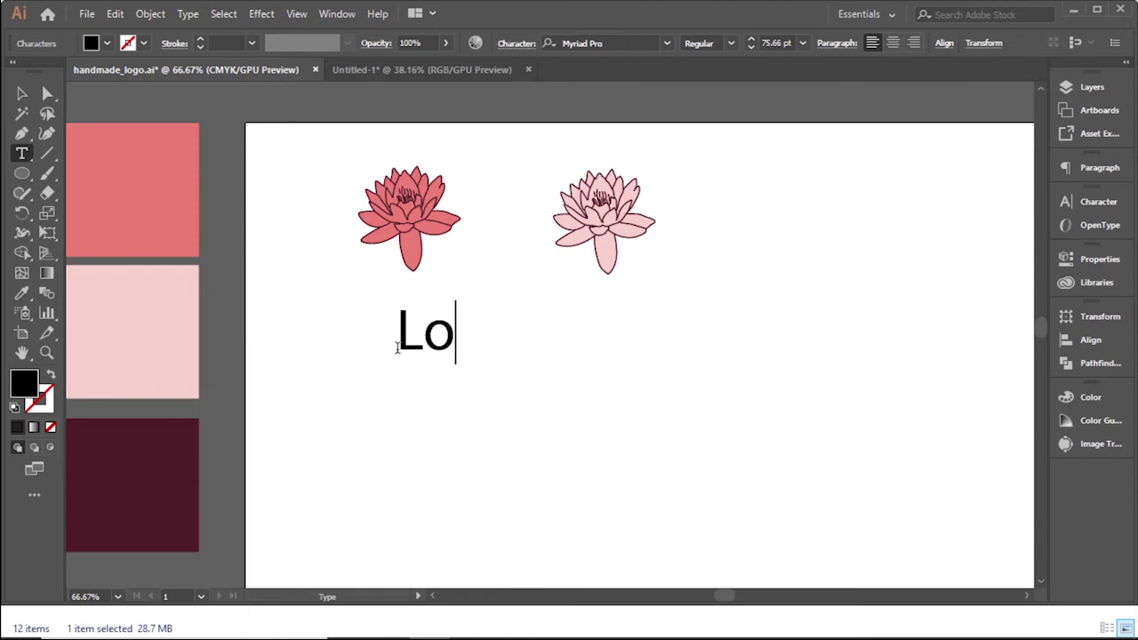
{"action": "type", "text": "tus"}
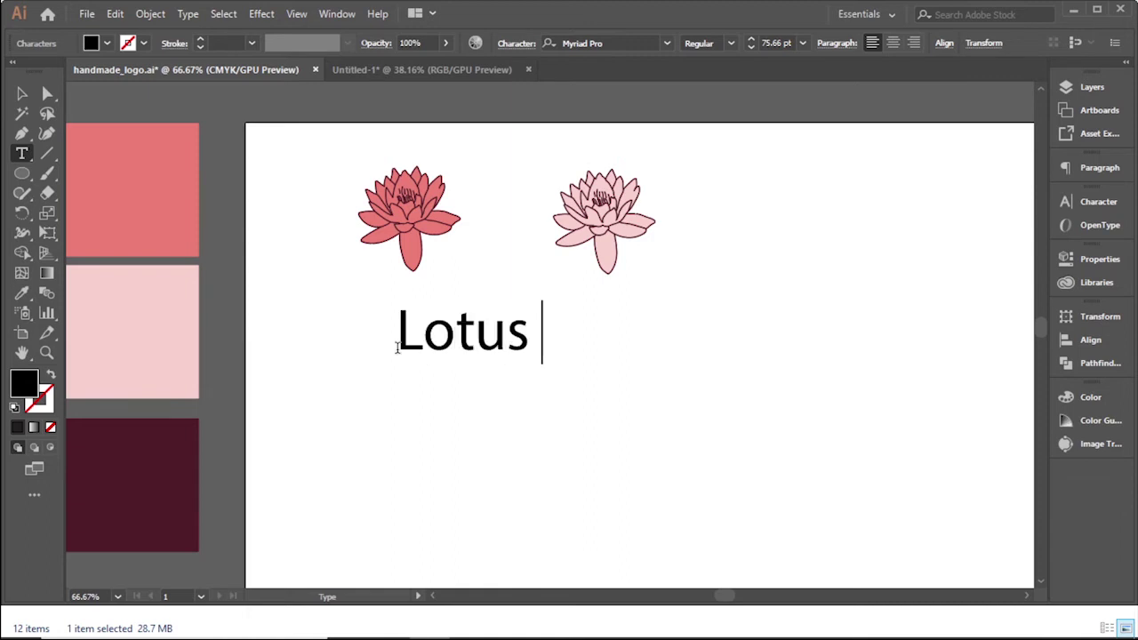
{"action": "left_click", "coordinate": [22, 95]}
{"action": "mouse_move", "coordinate": [482, 357]}
{"action": "left_mouse_down"}
{"action": "mouse_move", "coordinate": [428, 325]}
{"action": "mouse_move", "coordinate": [446, 336]}
{"action": "left_mouse_up"}
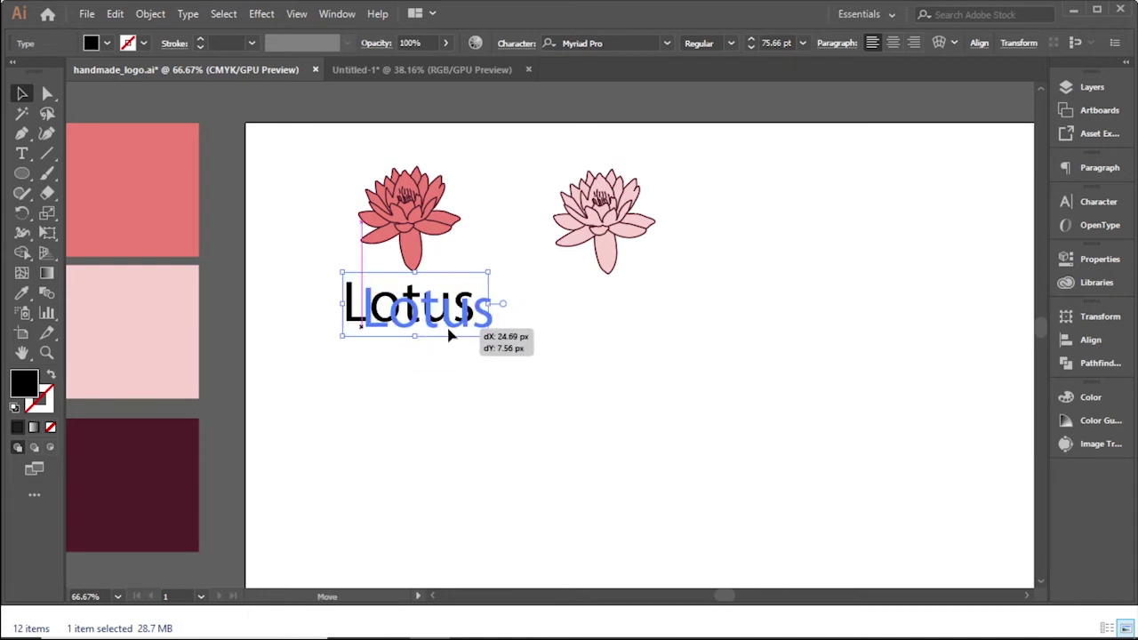
Change the Lotus text's font to Trajan.
{"action": "left_click", "coordinate": [1089, 201]}
{"action": "left_click", "coordinate": [953, 219]}
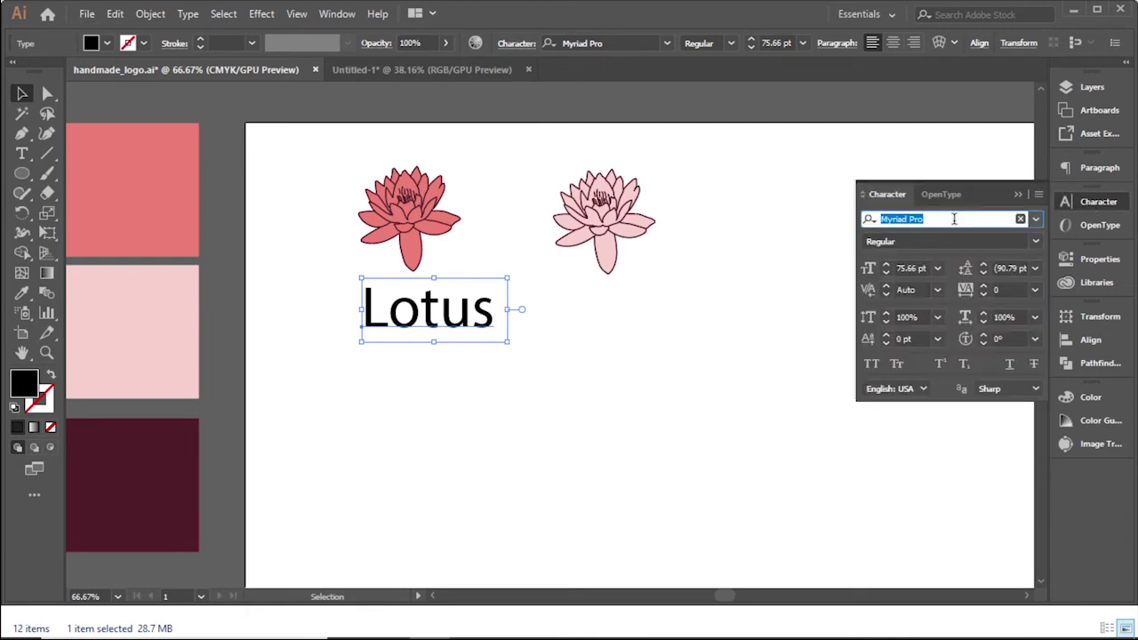
{"action": "type", "text": "tr"}
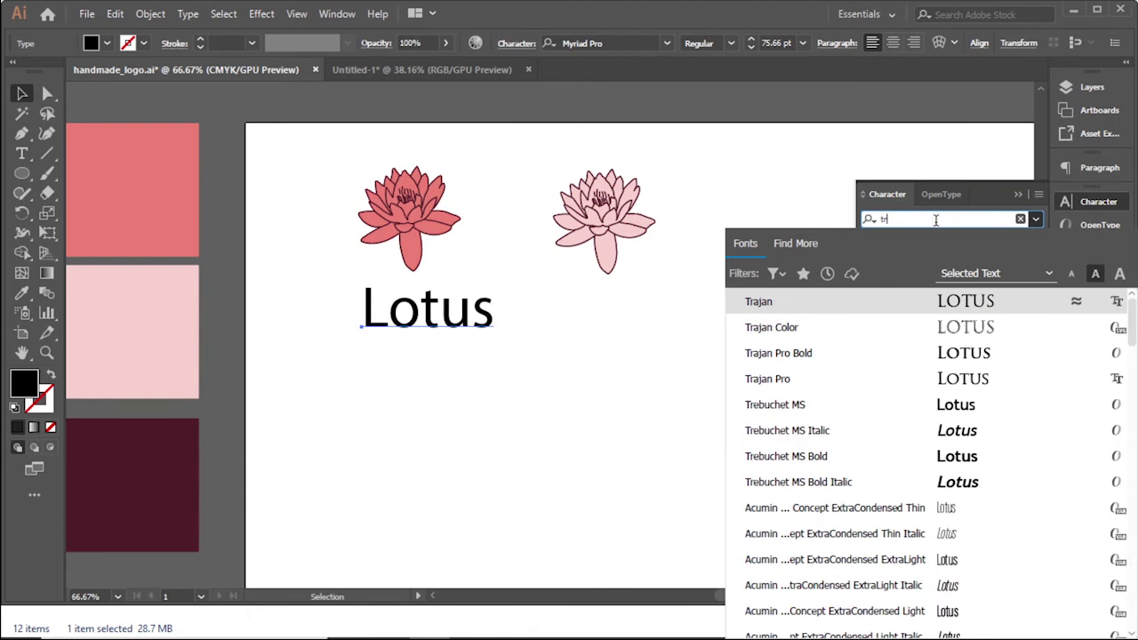
{"action": "left_click", "coordinate": [779, 307]}
Duplicate LOTUS below the original and retype the copy as 'TAG LINE'.
{"action": "left_click_drag", "start_coordinate": [471, 318], "coordinate": [468, 376]}
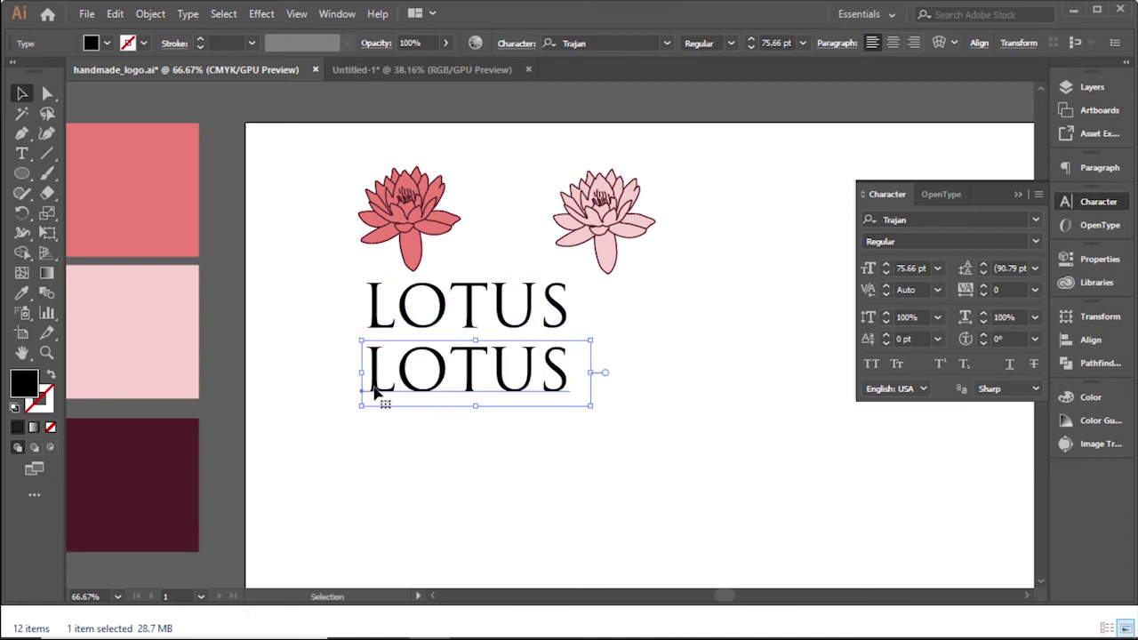
{"action": "key", "text": "t"}
{"action": "left_click_drag", "start_coordinate": [370, 380], "coordinate": [578, 380]}
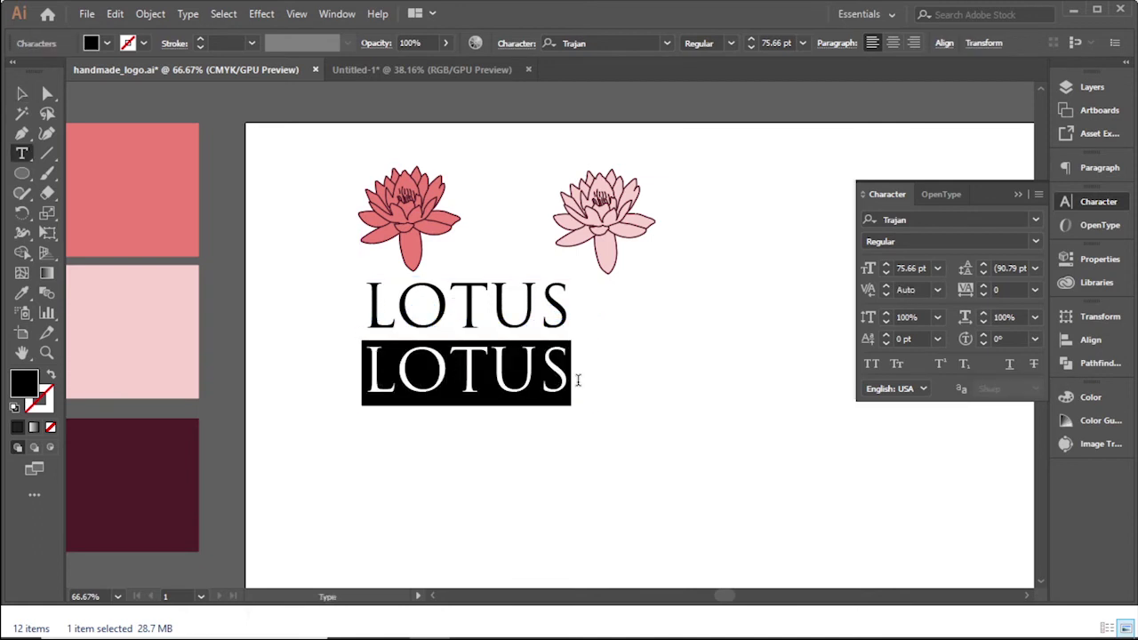
{"action": "type", "text": "TAG LI"}
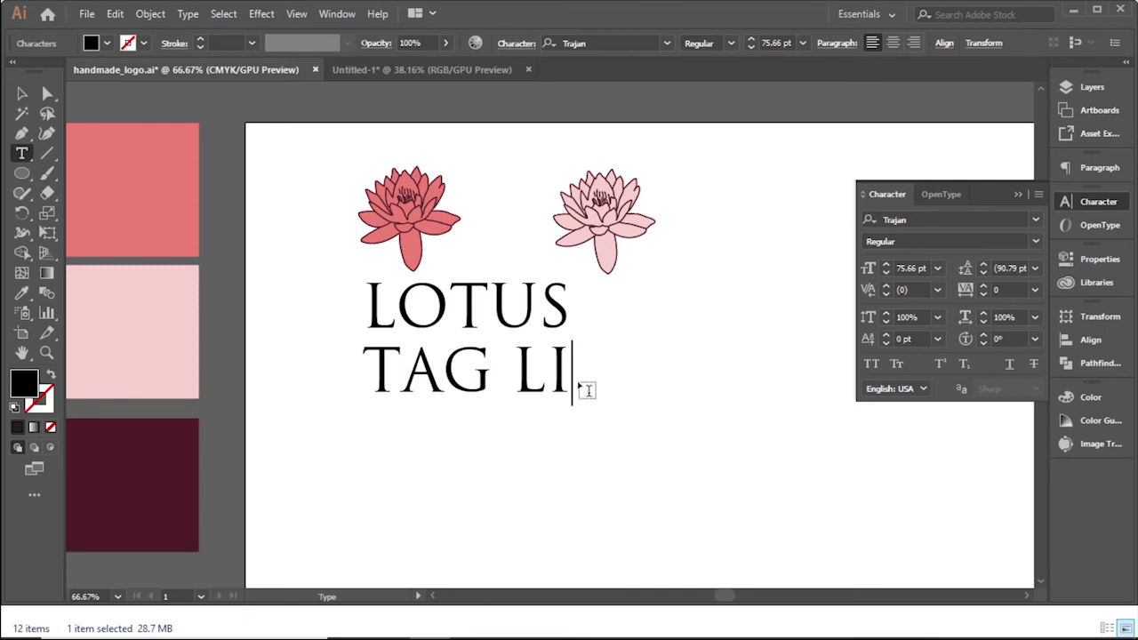
{"action": "type", "text": "NE"}
{"action": "left_click", "coordinate": [22, 94]}
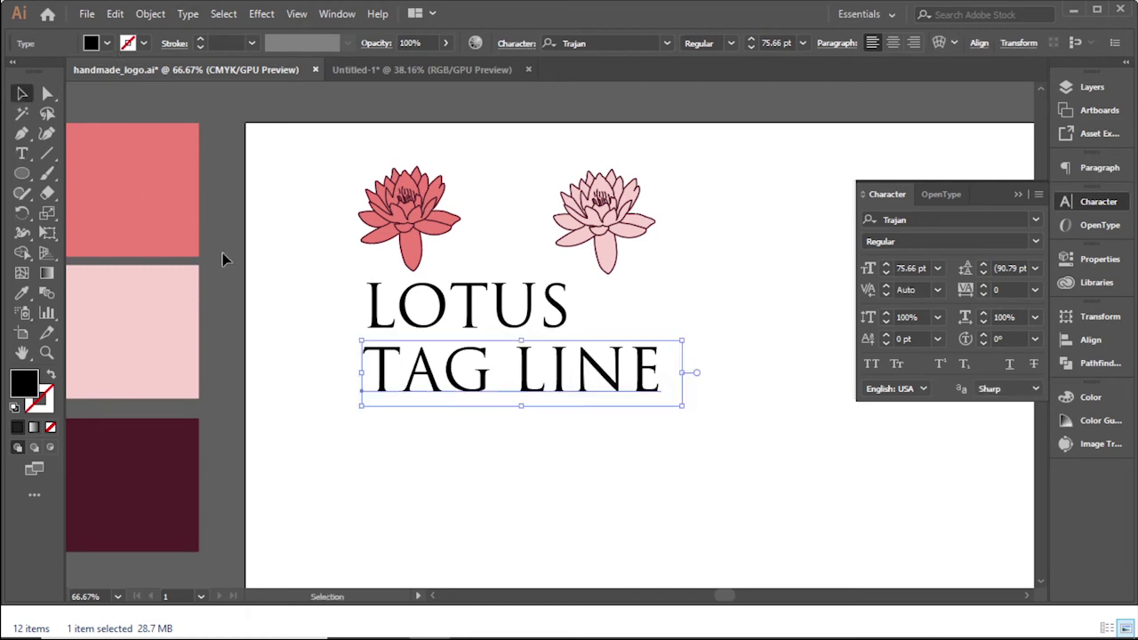
{"action": "left_click_drag", "start_coordinate": [471, 394], "coordinate": [456, 395]}
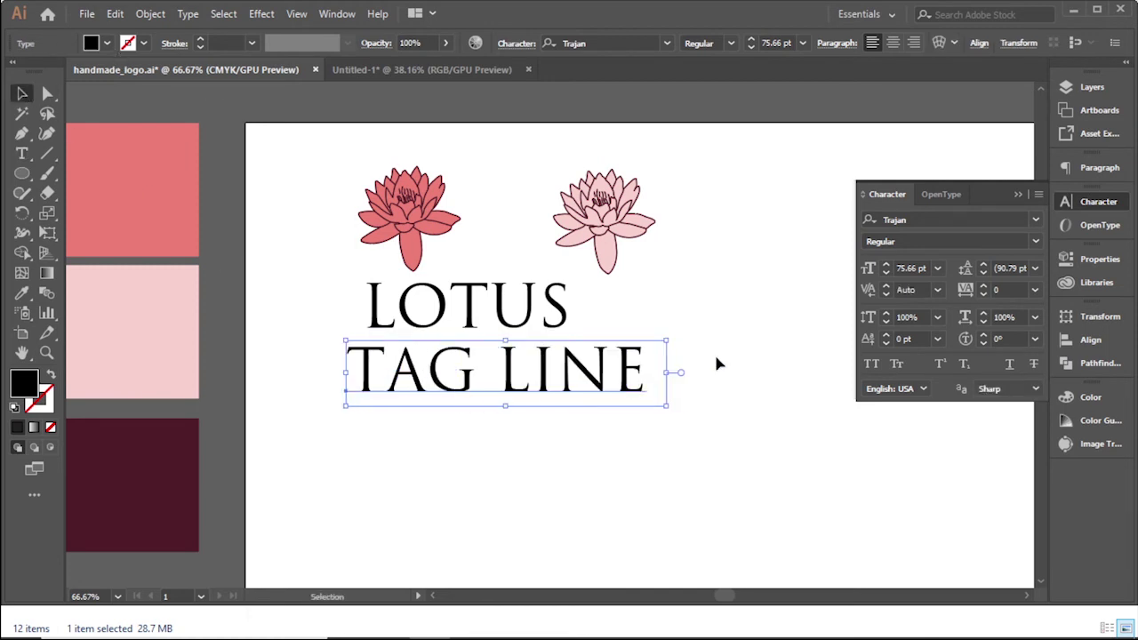
Set TAG LINE in Gotham Light with All Caps.
{"action": "left_click", "coordinate": [913, 220]}
{"action": "type", "text": "g"}
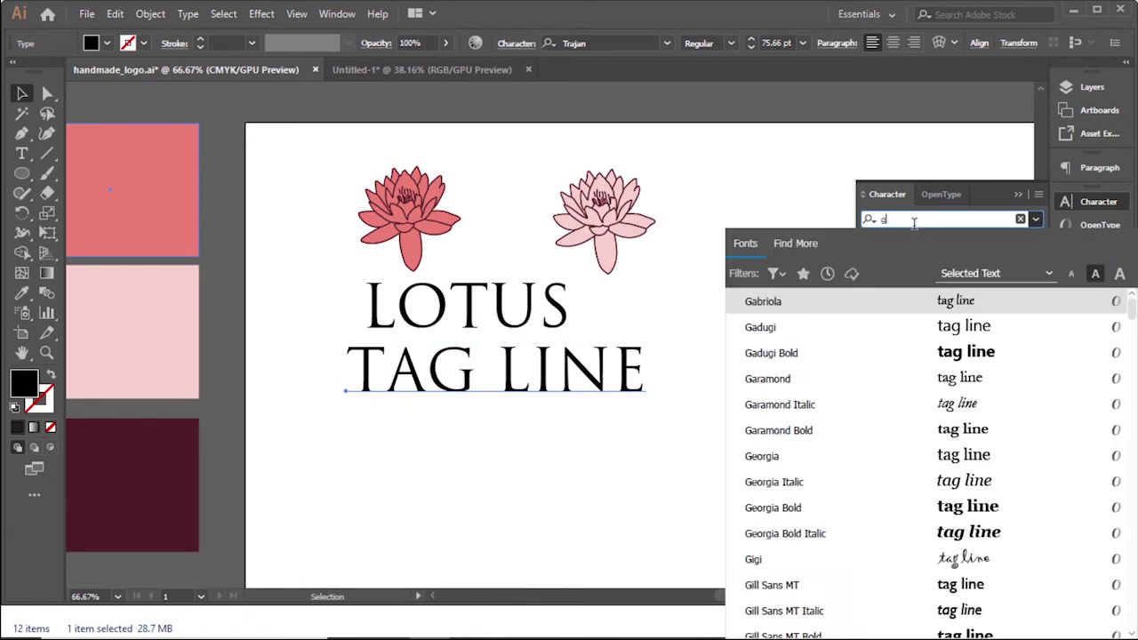
{"action": "type", "text": "oth"}
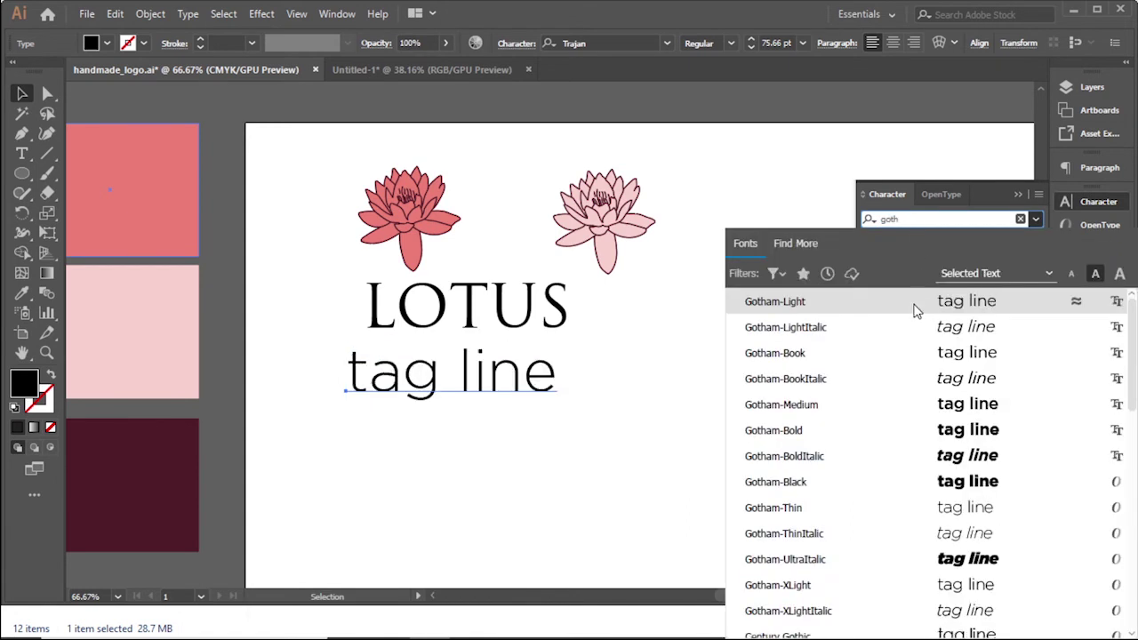
{"action": "left_click", "coordinate": [915, 303]}
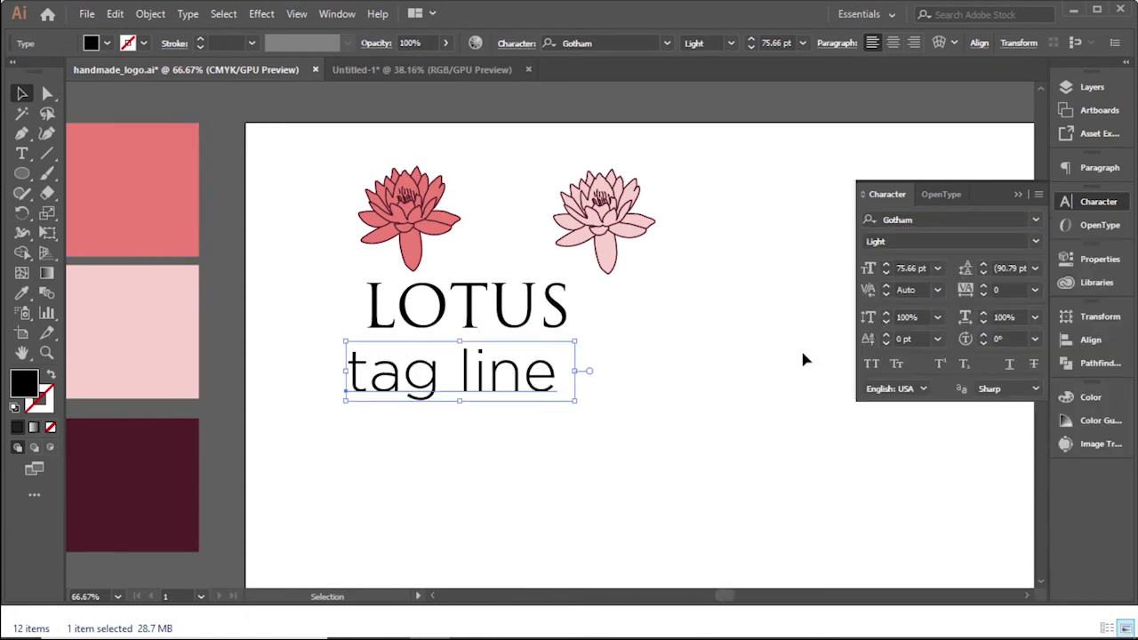
{"action": "left_click", "coordinate": [871, 364]}
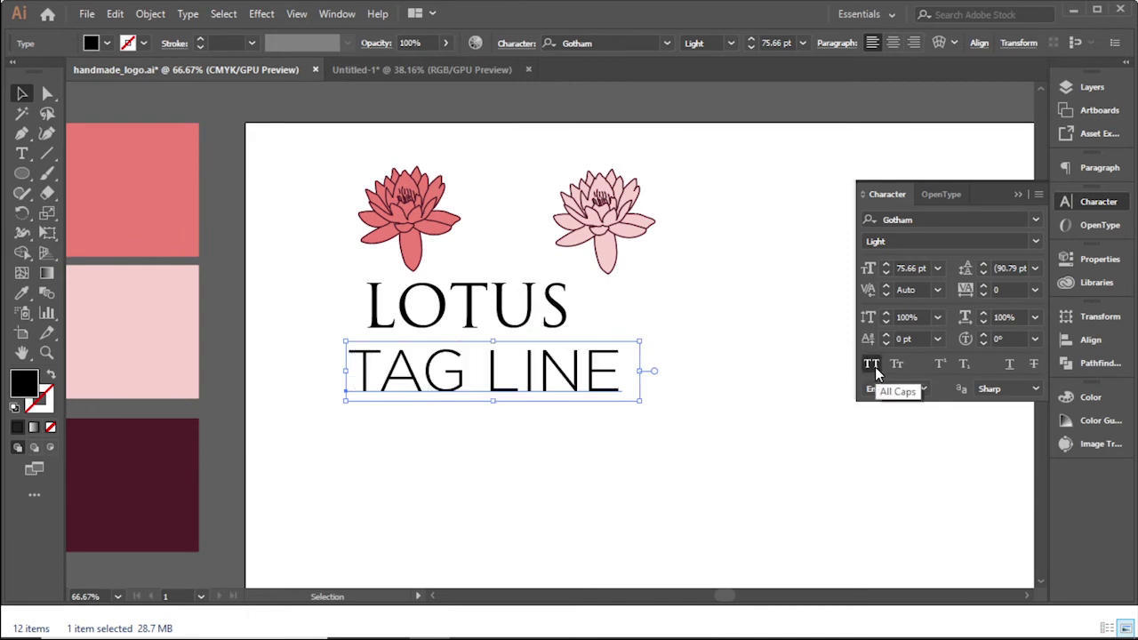
Move TAG LINE lower, bring LOTUS down, and enlarge LOTUS proportionally.
{"action": "left_click_drag", "start_coordinate": [581, 382], "coordinate": [587, 472]}
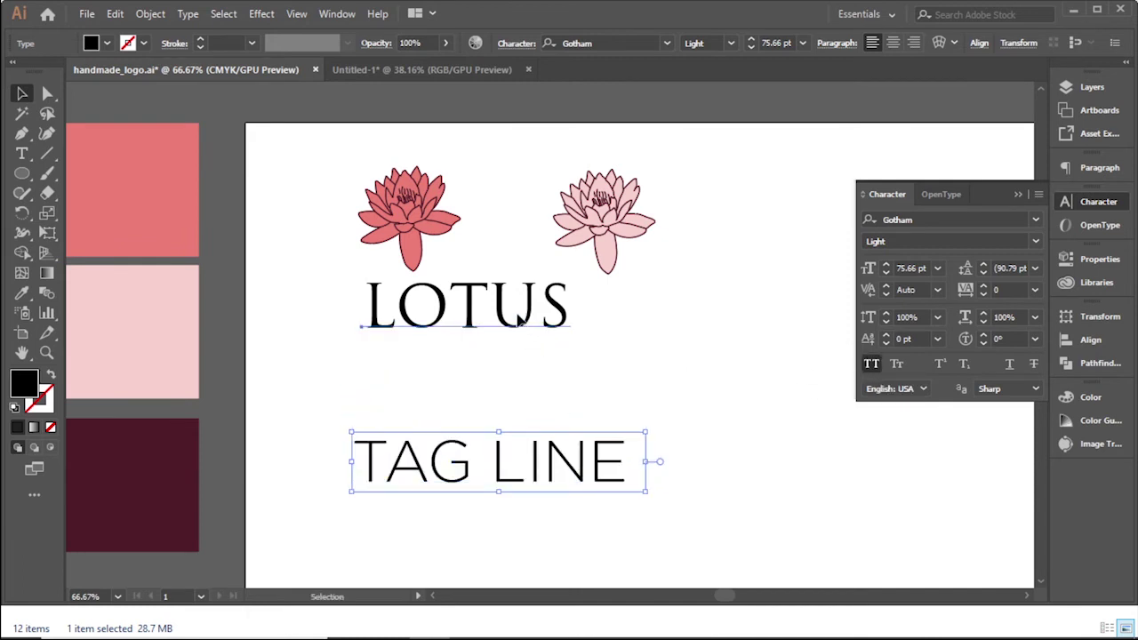
{"action": "left_click_drag", "start_coordinate": [524, 320], "coordinate": [528, 381]}
{"action": "left_click_drag", "start_coordinate": [592, 401], "coordinate": [636, 414]}
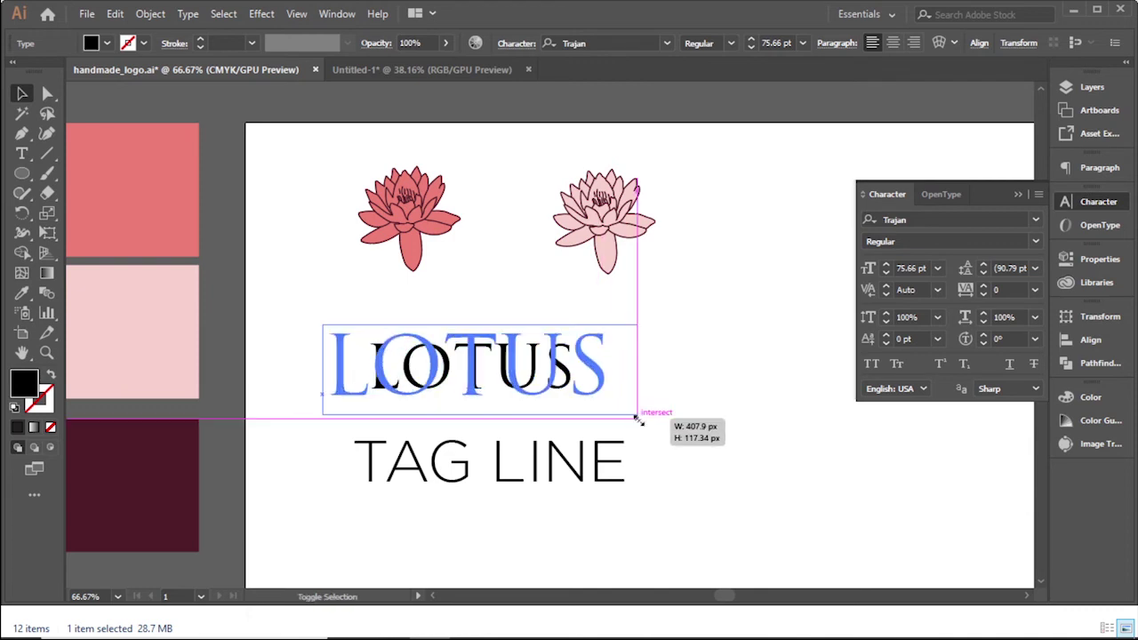
Give LOTUS 300 tracking, scale it down, and shift it left above the tag line.
{"action": "left_click", "coordinate": [987, 292]}
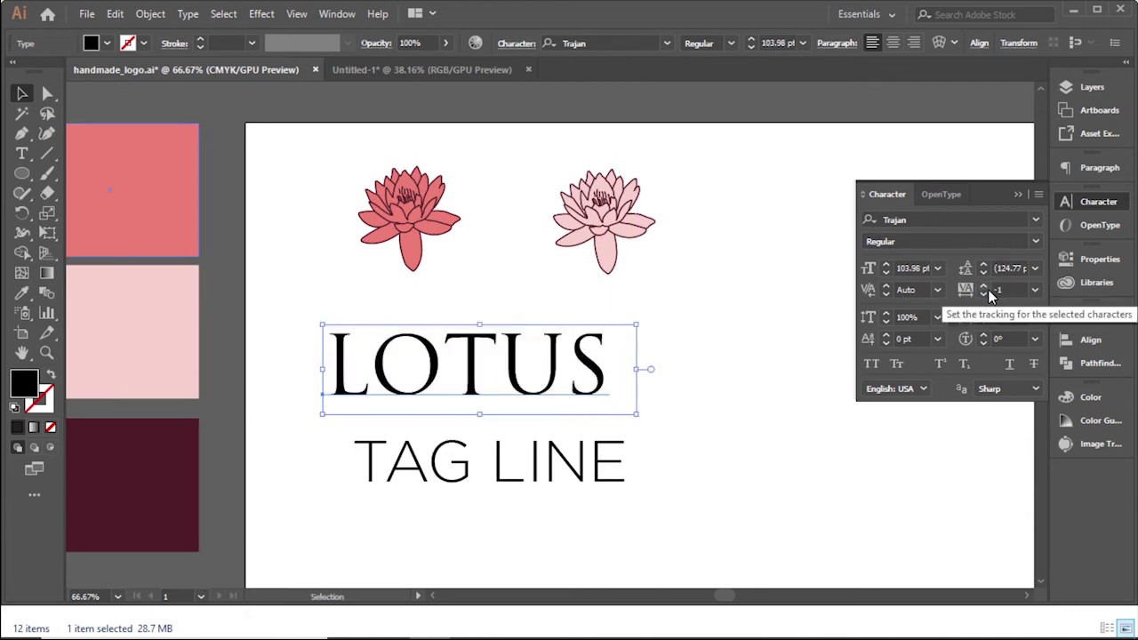
{"action": "key", "text": "minus"}
{"action": "left_click", "coordinate": [1000, 290]}
{"action": "type", "text": "300"}
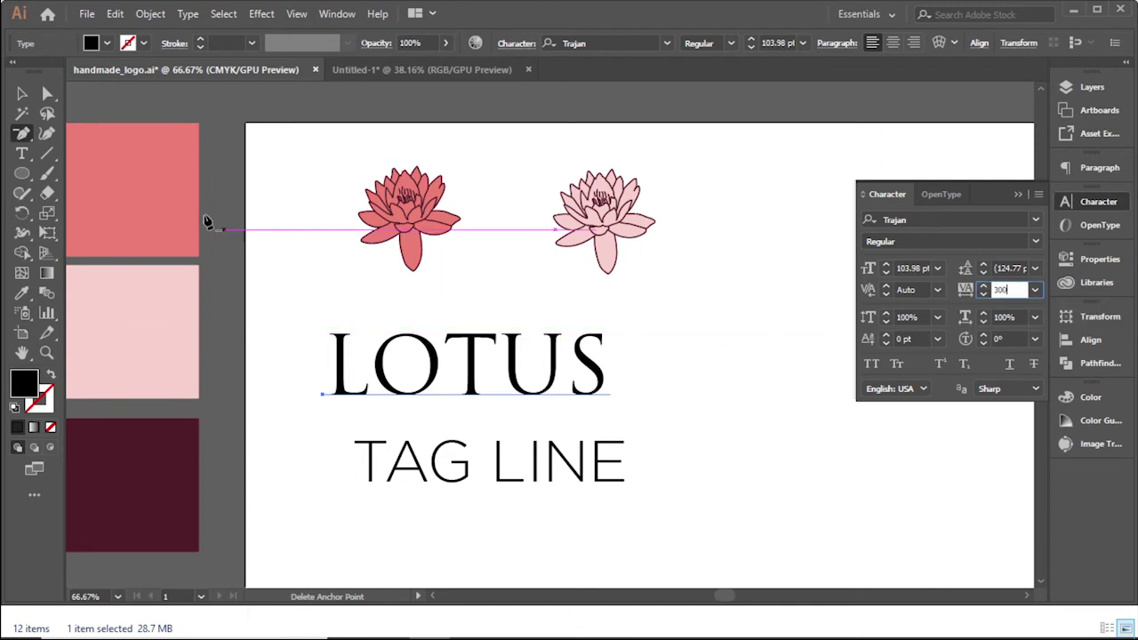
{"action": "left_click", "coordinate": [21, 94]}
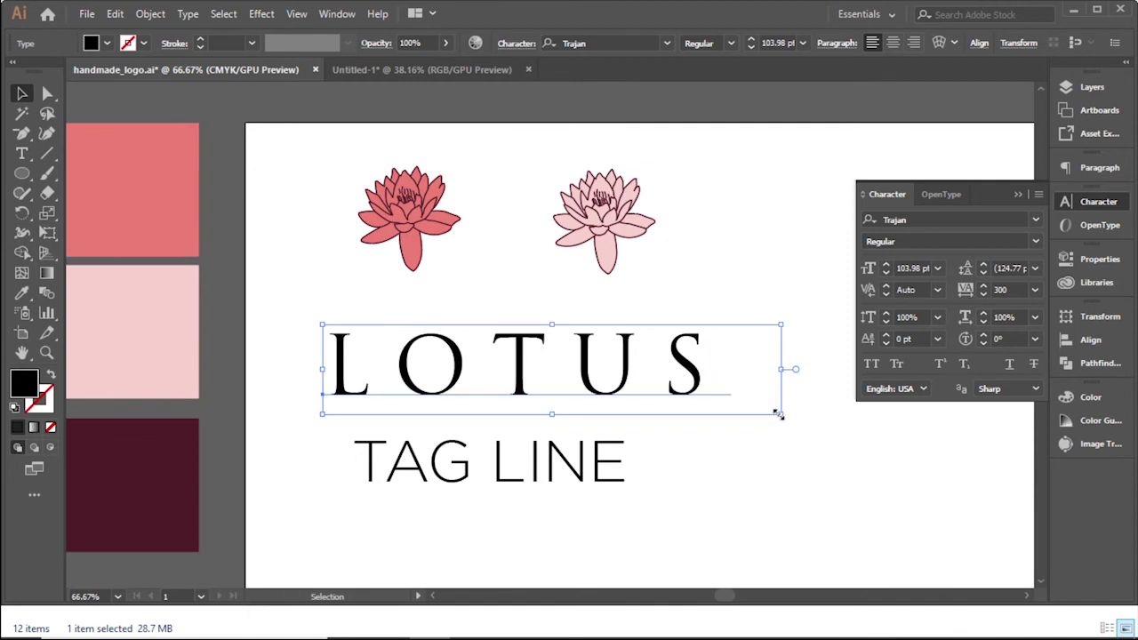
{"action": "left_click_drag", "start_coordinate": [778, 414], "coordinate": [679, 394]}
{"action": "left_click_drag", "start_coordinate": [558, 384], "coordinate": [500, 384]}
Shrink TAG LINE and tuck it directly beneath LOTUS.
{"action": "left_click", "coordinate": [612, 480]}
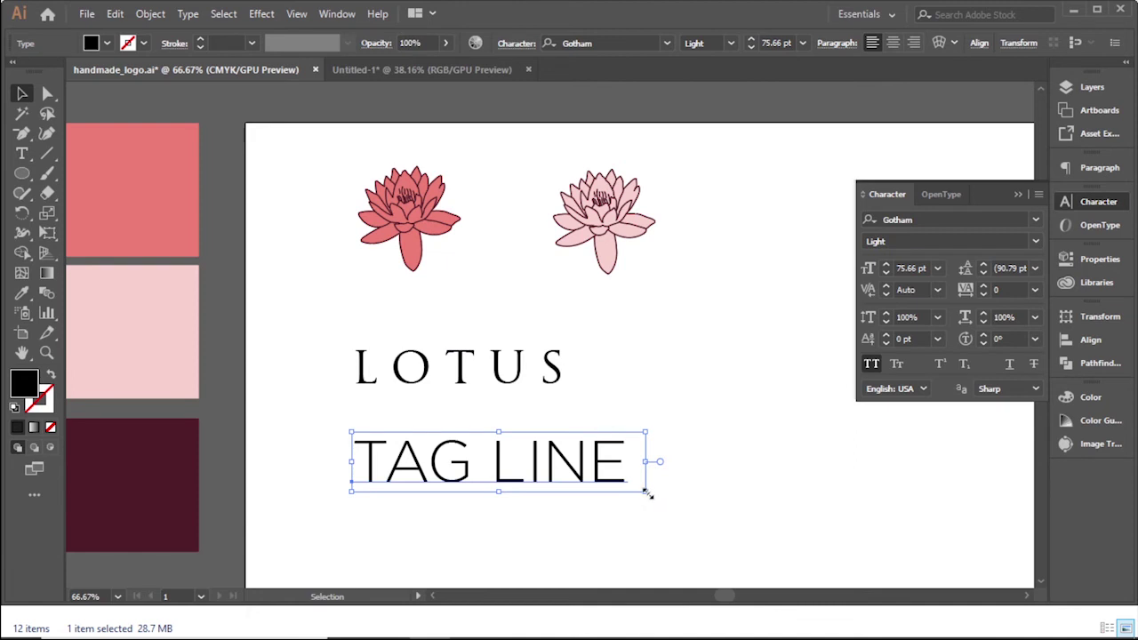
{"action": "mouse_move", "coordinate": [645, 496]}
{"action": "left_mouse_down"}
{"action": "mouse_move", "coordinate": [579, 478]}
{"action": "mouse_move", "coordinate": [501, 418]}
{"action": "mouse_move", "coordinate": [508, 409]}
{"action": "left_mouse_up"}
{"action": "left_click", "coordinate": [507, 457]}
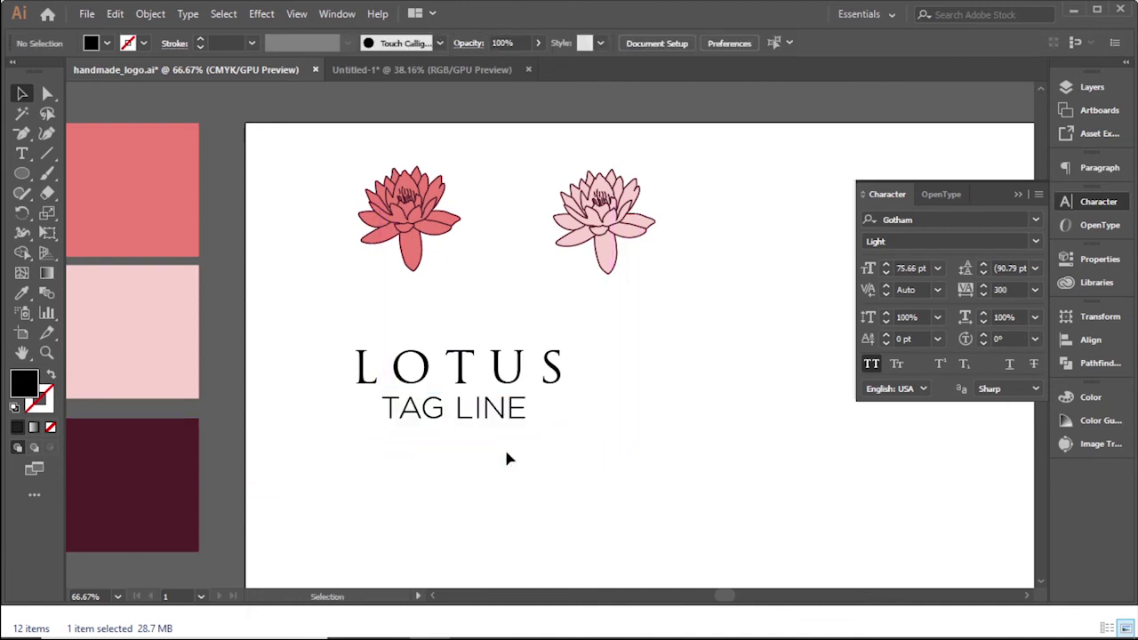
{"action": "left_click_drag", "start_coordinate": [439, 241], "coordinate": [459, 290]}
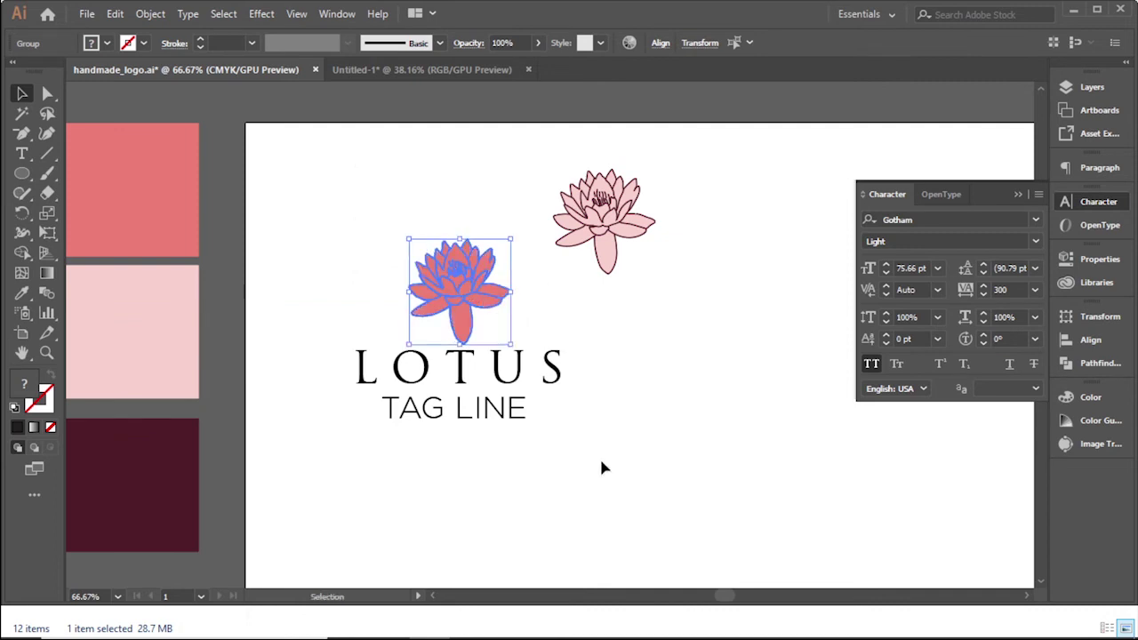
{"action": "left_click", "coordinate": [601, 460]}
{"action": "mouse_move", "coordinate": [586, 216]}
{"action": "left_mouse_down"}
{"action": "mouse_move", "coordinate": [623, 232]}
{"action": "mouse_move", "coordinate": [780, 190]}
{"action": "left_mouse_up"}
{"action": "key", "text": "ctrl+z"}
{"action": "mouse_move", "coordinate": [582, 216]}
{"action": "left_mouse_down"}
{"action": "mouse_move", "coordinate": [679, 215]}
{"action": "mouse_move", "coordinate": [742, 191]}
{"action": "left_mouse_up"}
{"action": "left_click", "coordinate": [700, 374]}
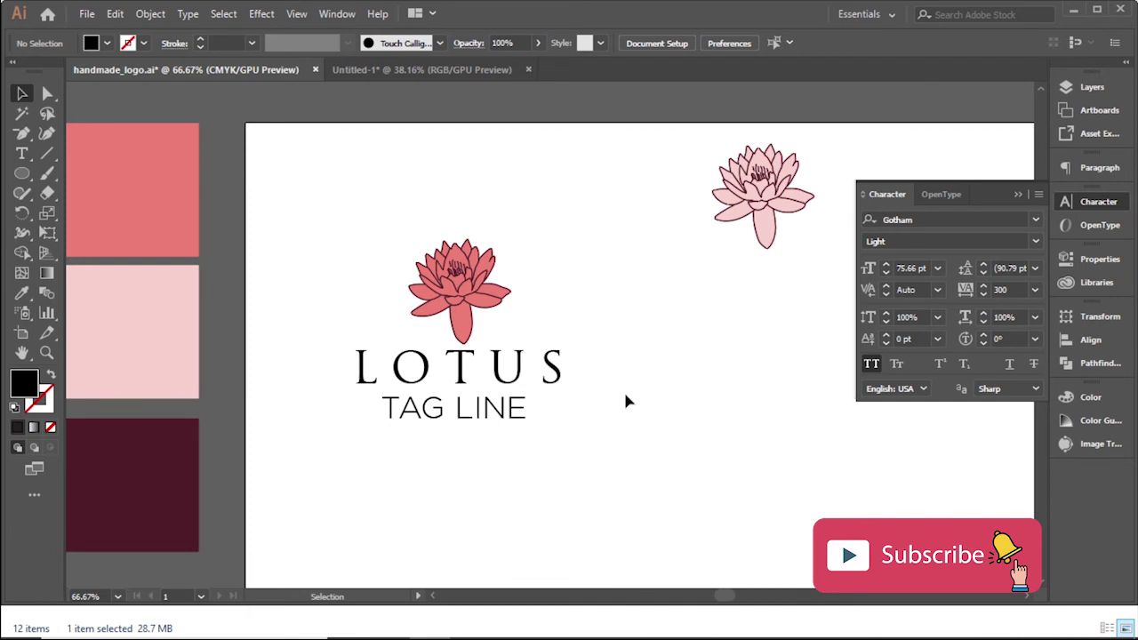
{"action": "scroll", "coordinate": [623, 390], "scroll_direction": "down", "scroll_amount": 1, "text": "alt"}
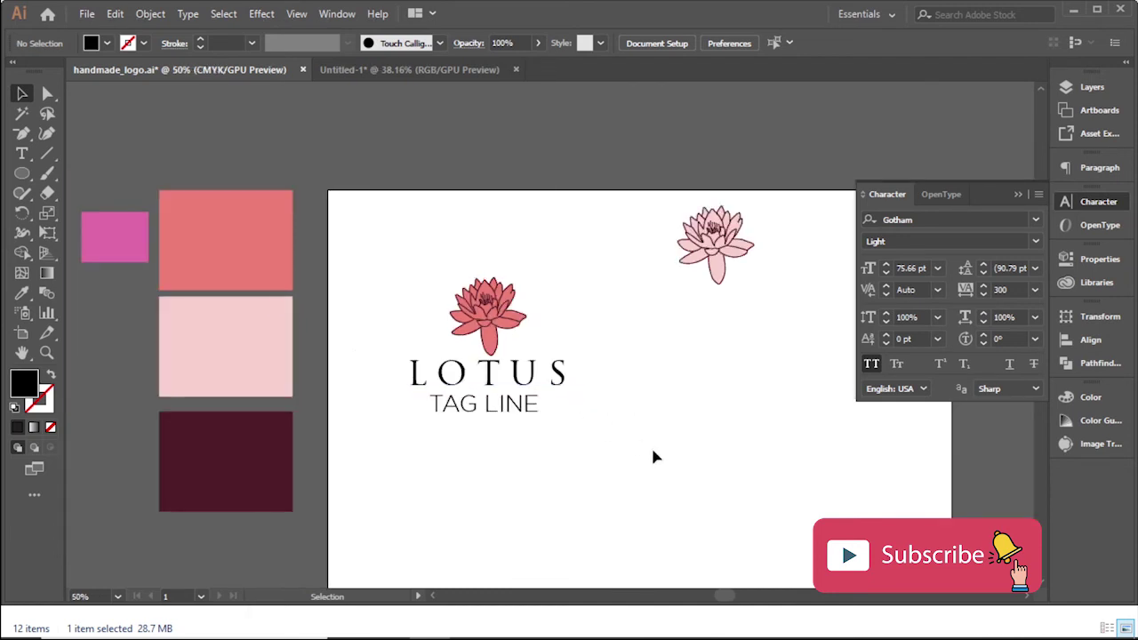
{"action": "left_click_drag", "start_coordinate": [254, 333], "coordinate": [107, 291]}
Draw a circle beside the logo with an outline instead of a black fill.
{"action": "left_click", "coordinate": [21, 174]}
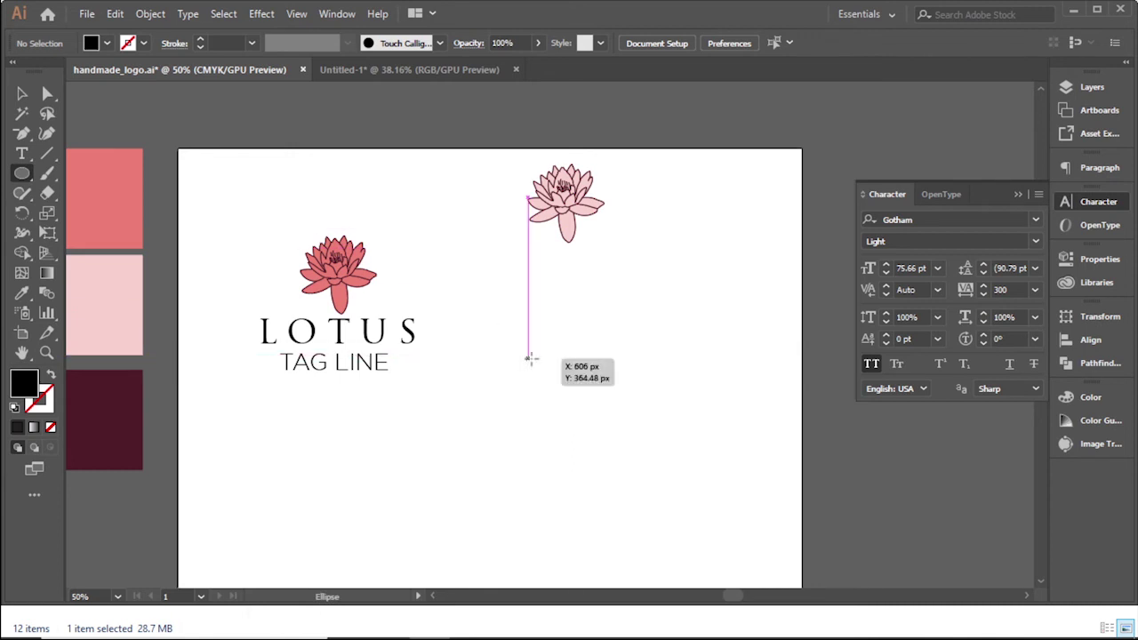
{"action": "left_click_drag", "start_coordinate": [548, 343], "coordinate": [672, 485]}
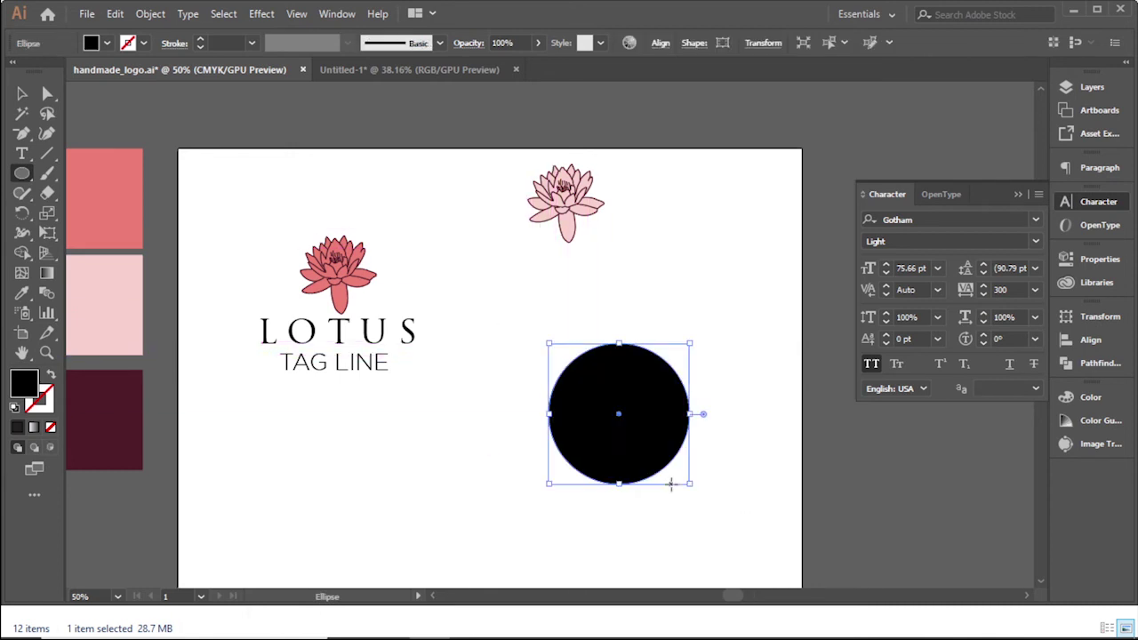
{"action": "left_click", "coordinate": [51, 377]}
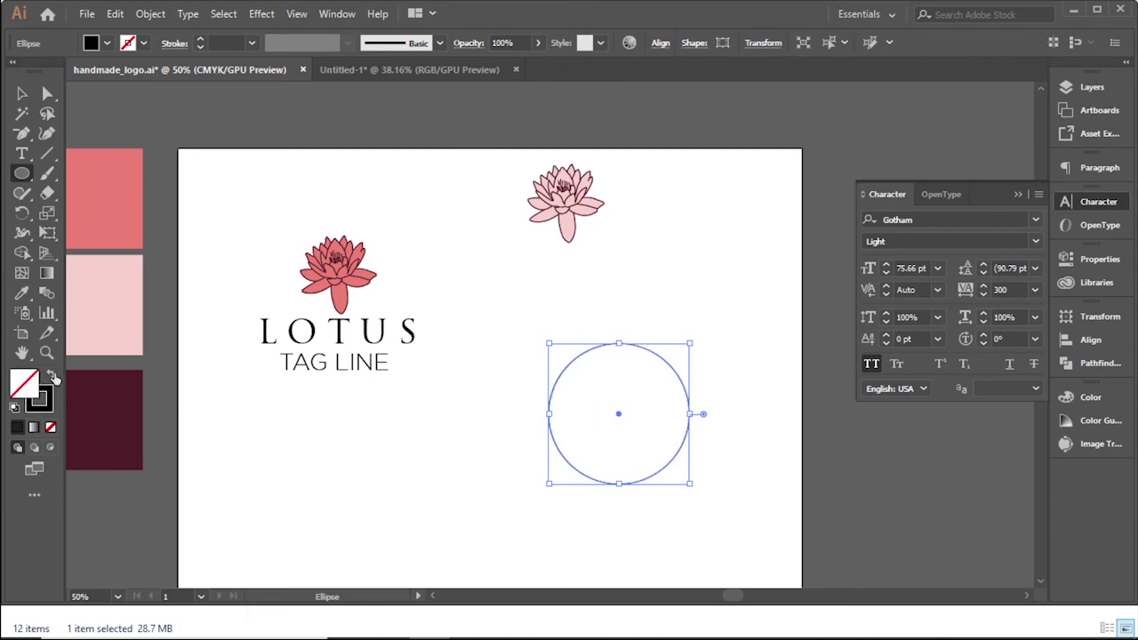
Type LOTUS FLOWER along the top of the circle and set its tracking to 0.
{"action": "left_click", "coordinate": [22, 157]}
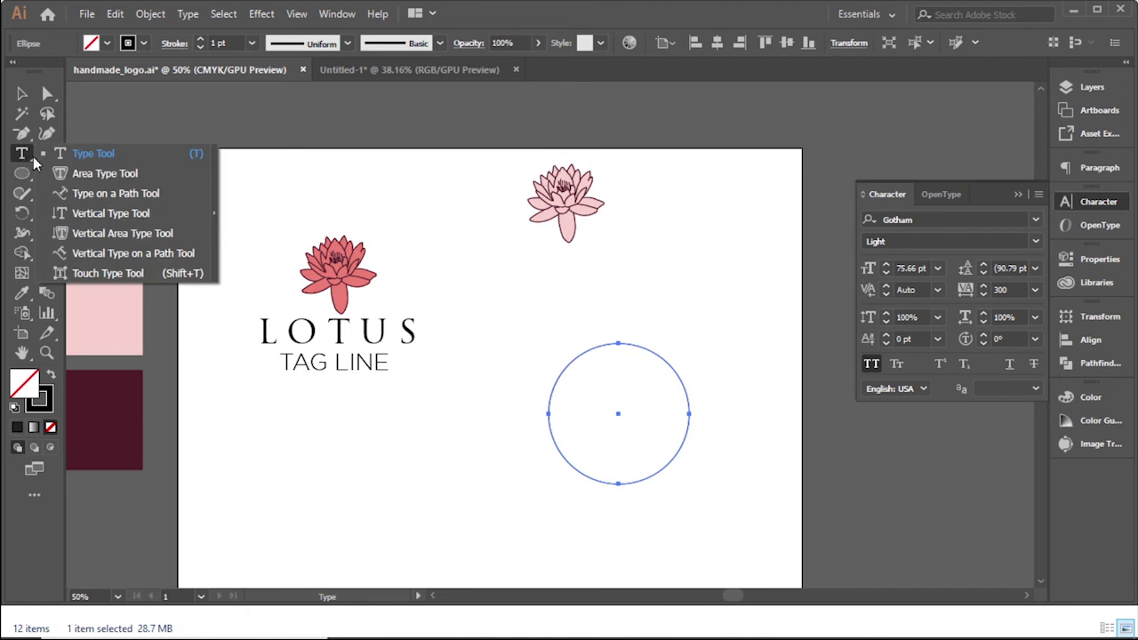
{"action": "left_click", "coordinate": [82, 195]}
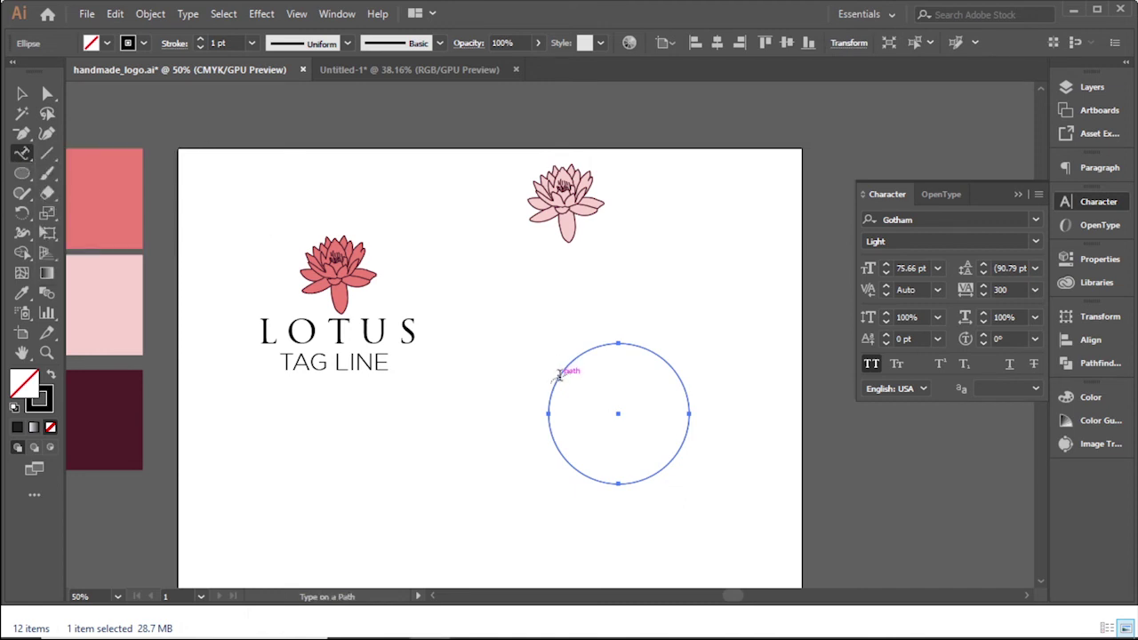
{"action": "left_click", "coordinate": [558, 373]}
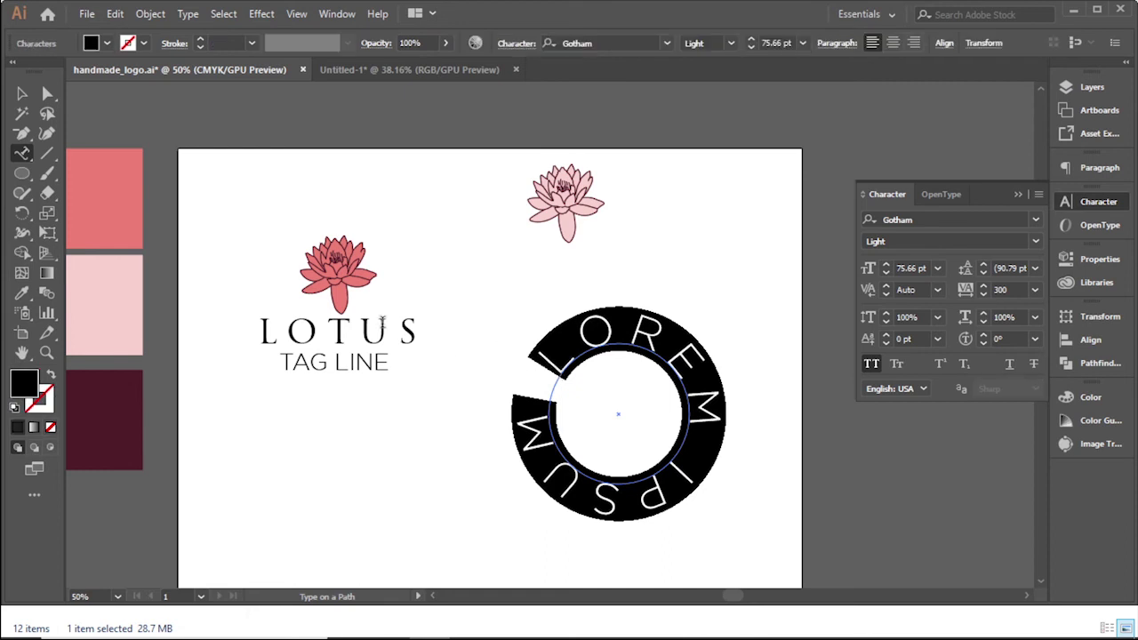
{"action": "type", "text": "LOTUS"}
{"action": "key", "text": "ctrl+a"}
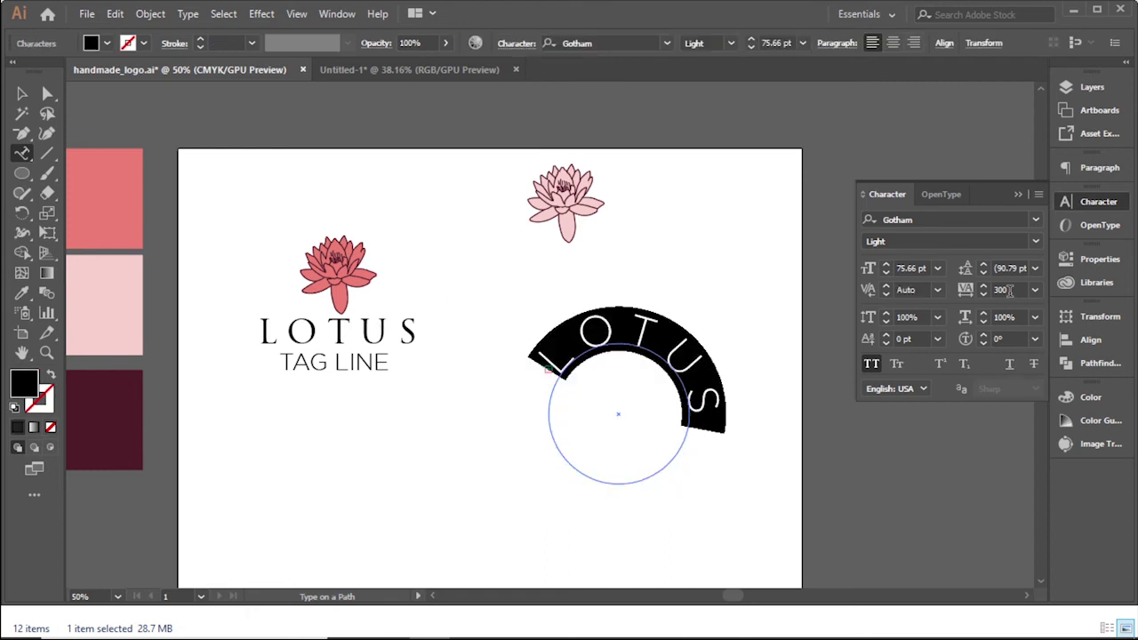
{"action": "double_click", "coordinate": [1000, 290]}
{"action": "type", "text": "0"}
{"action": "key", "text": "Return"}
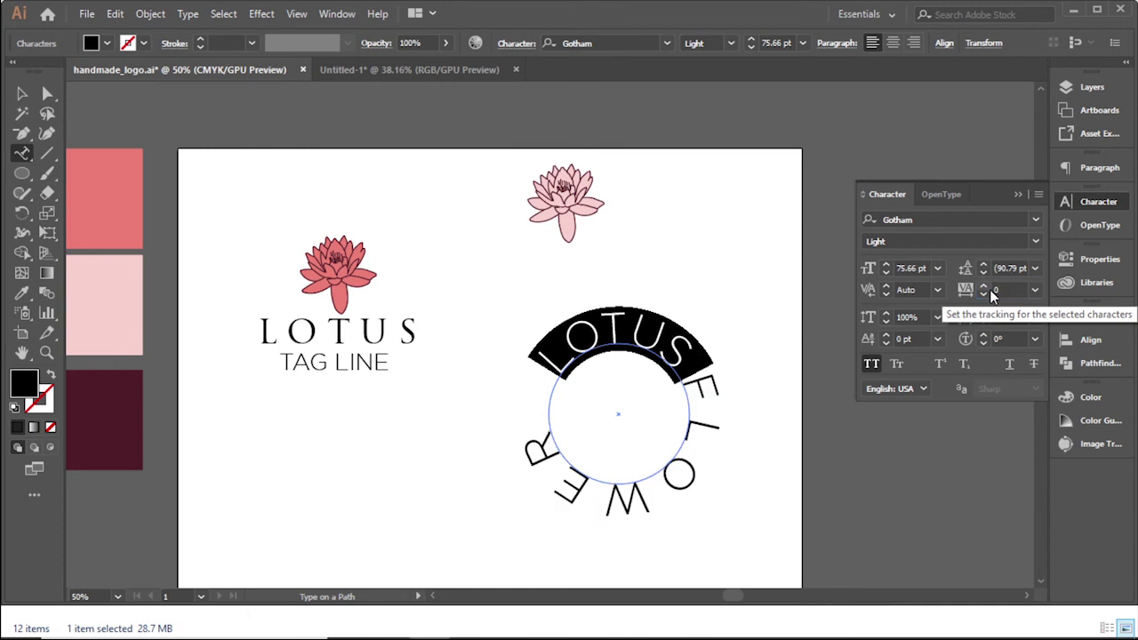
Set the curved text's font size to 30 pt.
{"action": "key", "text": "Escape"}
{"action": "double_click", "coordinate": [558, 380]}
{"action": "key", "text": "ctrl+a"}
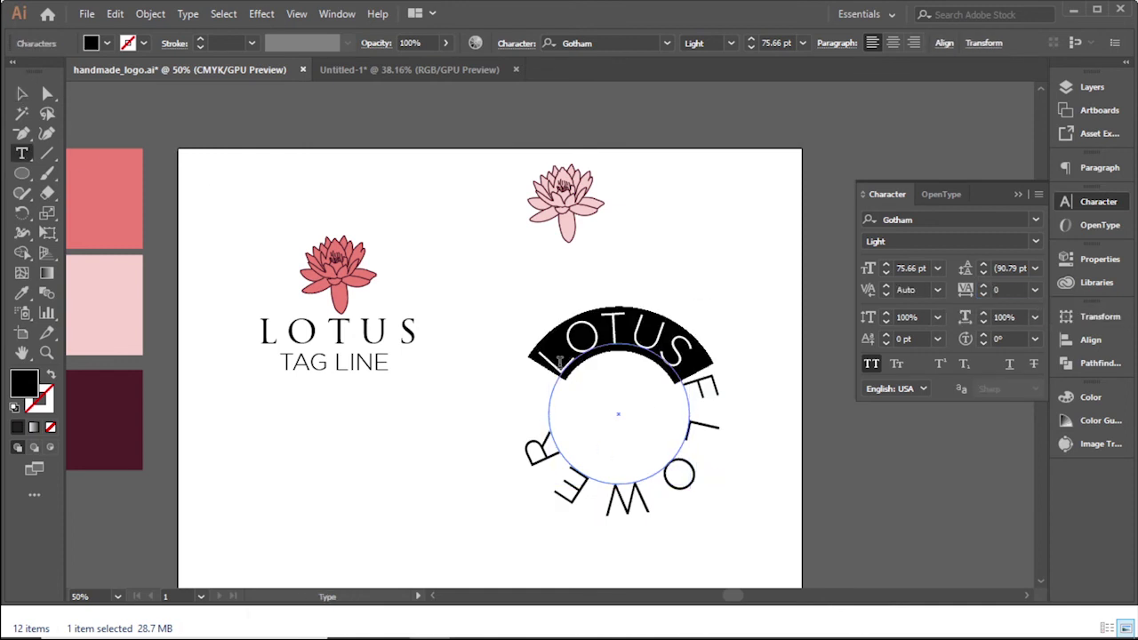
{"action": "key", "text": "ctrl+a"}
{"action": "double_click", "coordinate": [908, 268]}
{"action": "type", "text": "30"}
{"action": "key", "text": "Return"}
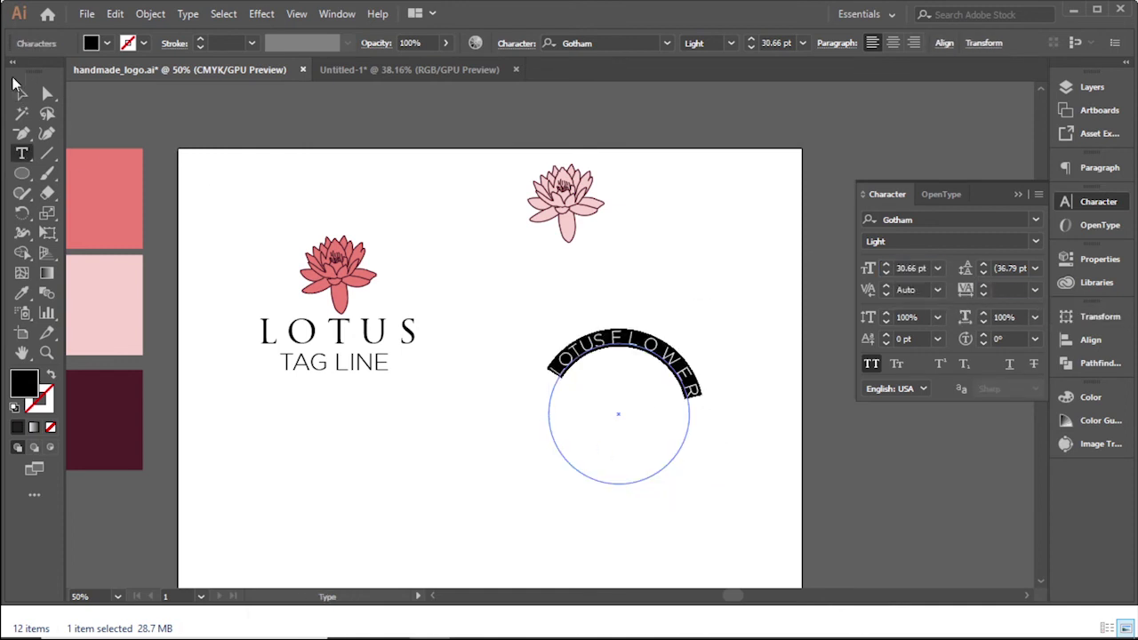
{"action": "key", "text": "Escape"}
{"action": "left_click", "coordinate": [749, 407]}
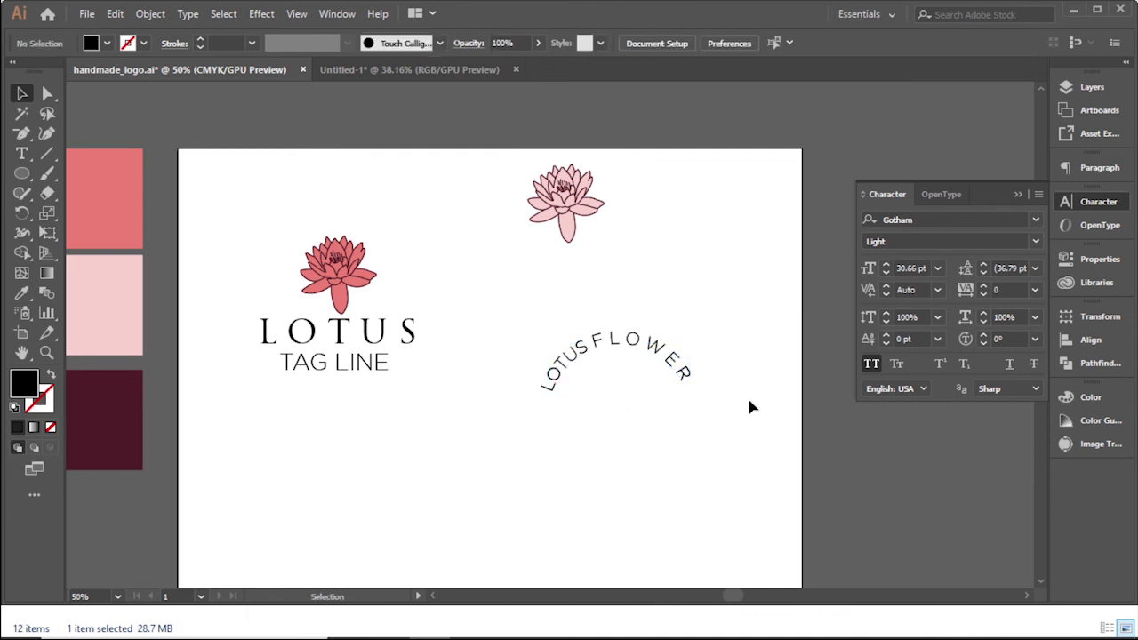
Zoom in on the first logo and add 'EST.' to the left of the lotus.
{"action": "left_click", "coordinate": [333, 332]}
{"action": "key", "text": "ctrl+plus"}
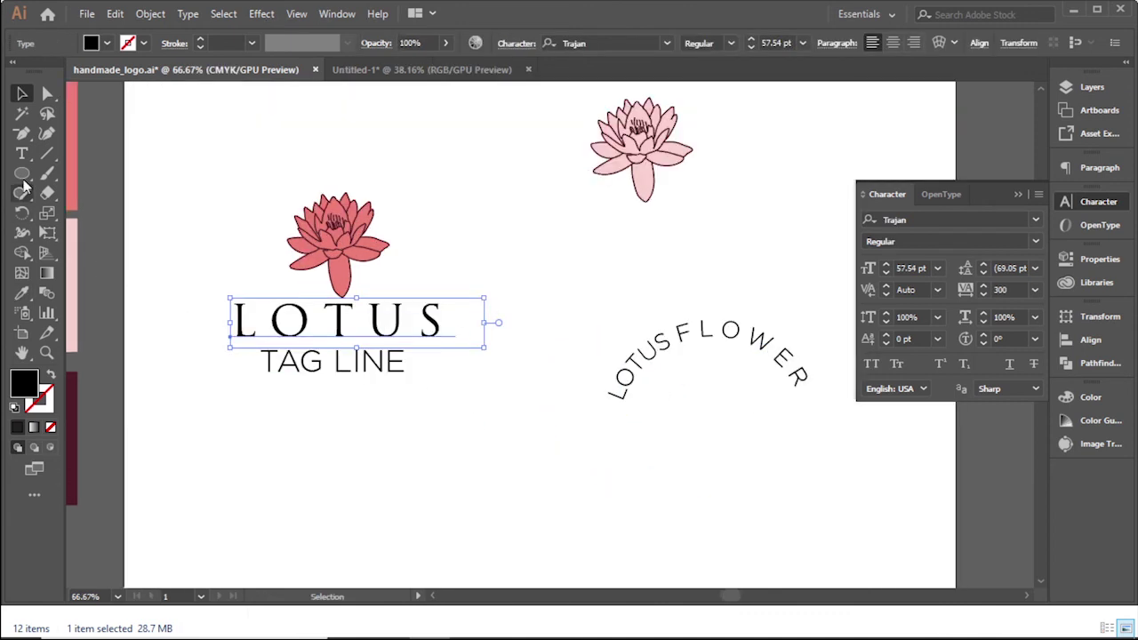
{"action": "key", "text": "t"}
{"action": "left_click", "coordinate": [246, 272]}
{"action": "type", "text": "EST"}
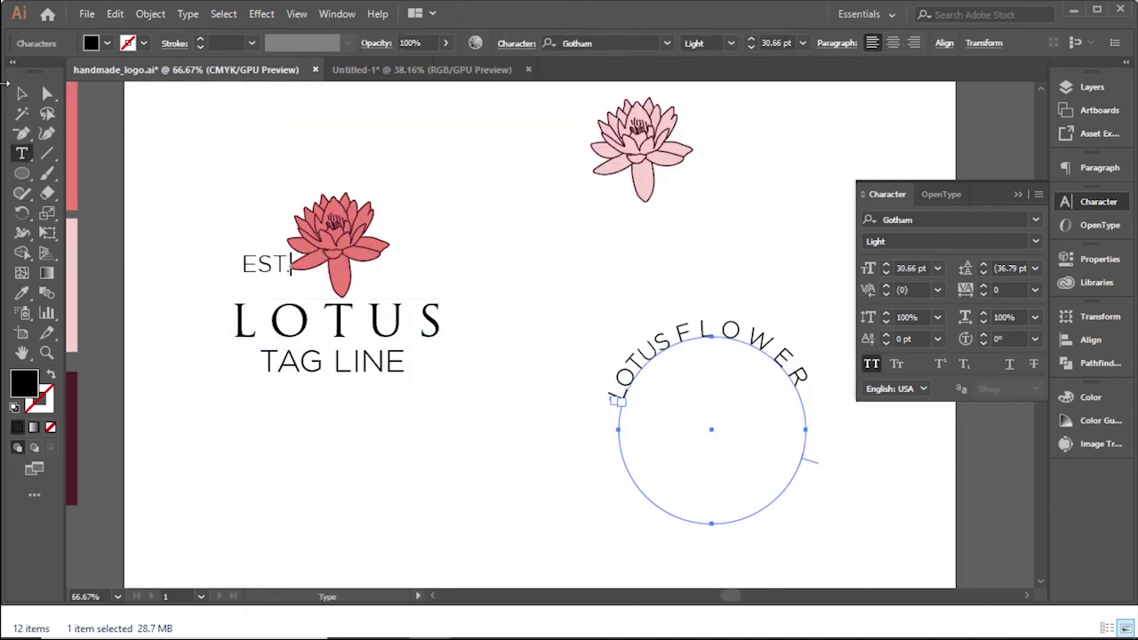
{"action": "type", "text": "."}
{"action": "key", "text": "Escape"}
Copy EST. to the right of the lotus and change it to '2021'.
{"action": "mouse_move", "coordinate": [267, 266]}
{"action": "left_mouse_down"}
{"action": "mouse_move", "coordinate": [253, 271]}
{"action": "mouse_move", "coordinate": [400, 278]}
{"action": "left_mouse_up"}
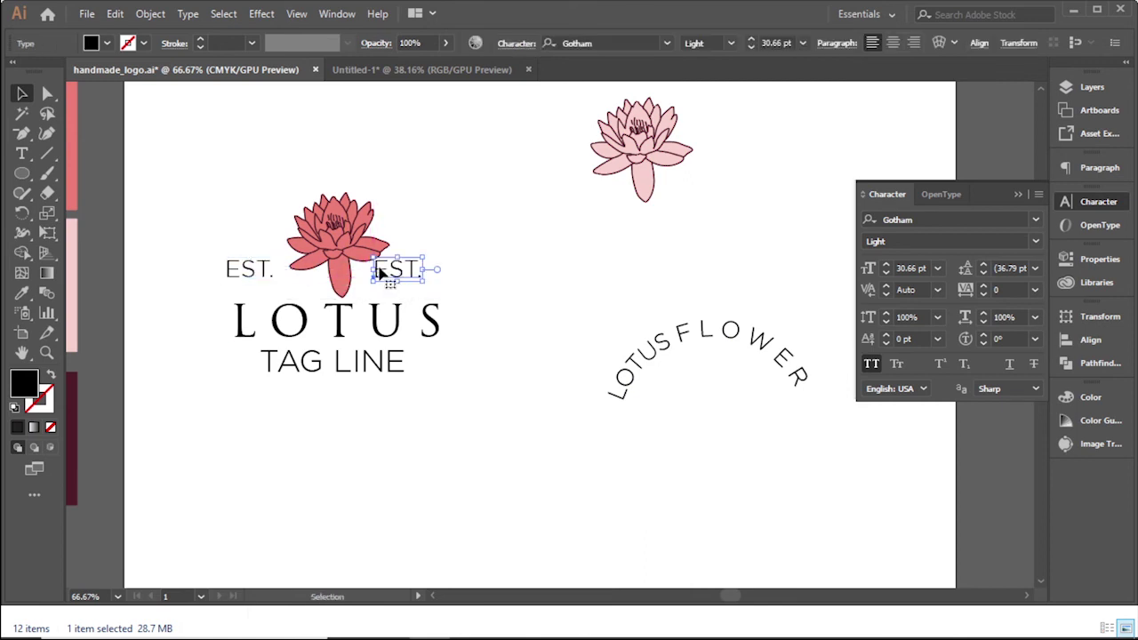
{"action": "triple_click", "coordinate": [381, 273]}
{"action": "type", "text": "2021"}
{"action": "key", "text": "Escape"}
{"action": "left_click", "coordinate": [1035, 241]}
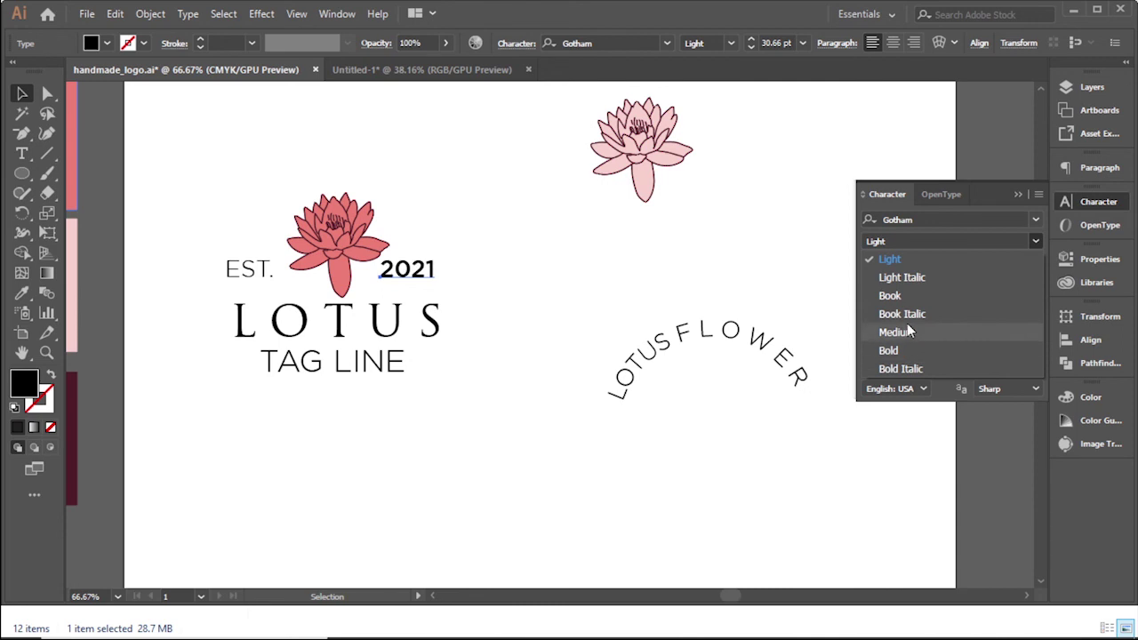
Remove the period so the left label reads 'EST'.
{"action": "left_click", "coordinate": [249, 269]}
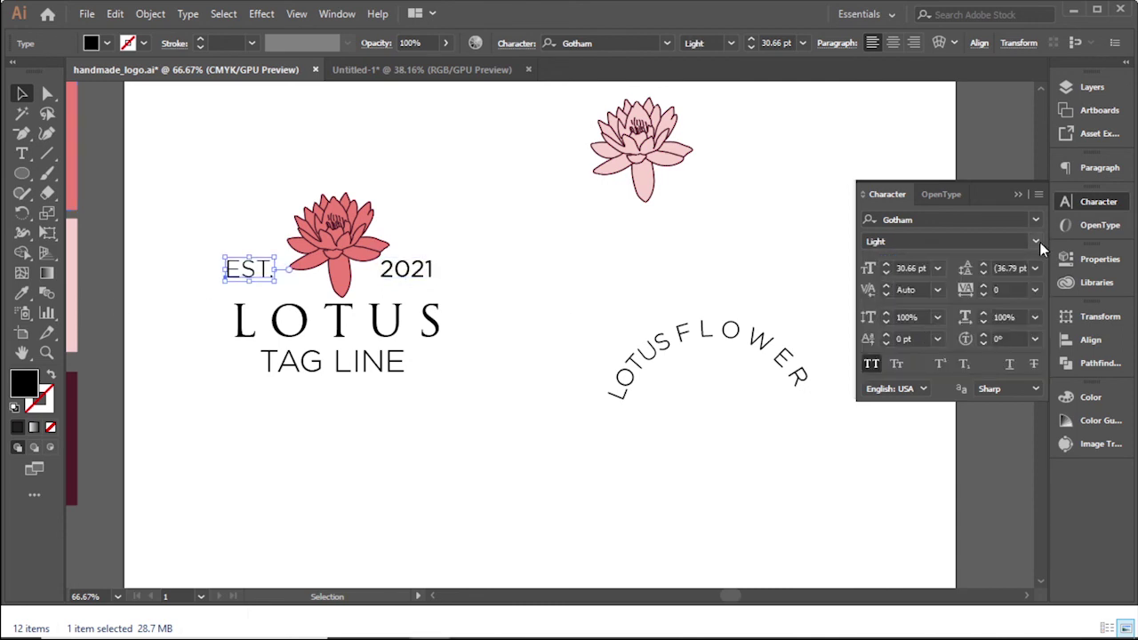
{"action": "scroll", "coordinate": [264, 278], "scroll_direction": "up", "scroll_amount": 3}
{"action": "double_click", "coordinate": [293, 277]}
{"action": "key", "text": "BackSpace"}
{"action": "key", "text": "Escape"}
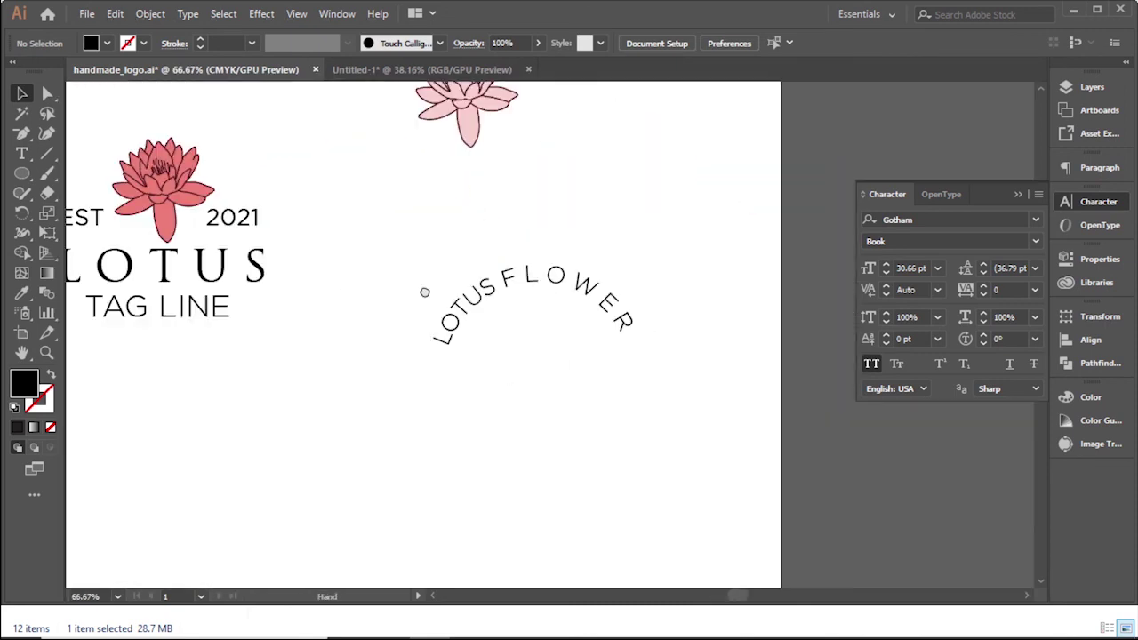
{"action": "left_click", "coordinate": [470, 317]}
Place a copy of the lotus inside the circle and centre-align it with the curved text.
{"action": "left_click_drag", "start_coordinate": [160, 177], "coordinate": [530, 381]}
{"action": "left_click", "coordinate": [531, 380]}
{"action": "left_click", "coordinate": [536, 285], "text": "shift"}
{"action": "left_click", "coordinate": [536, 284], "text": "shift"}
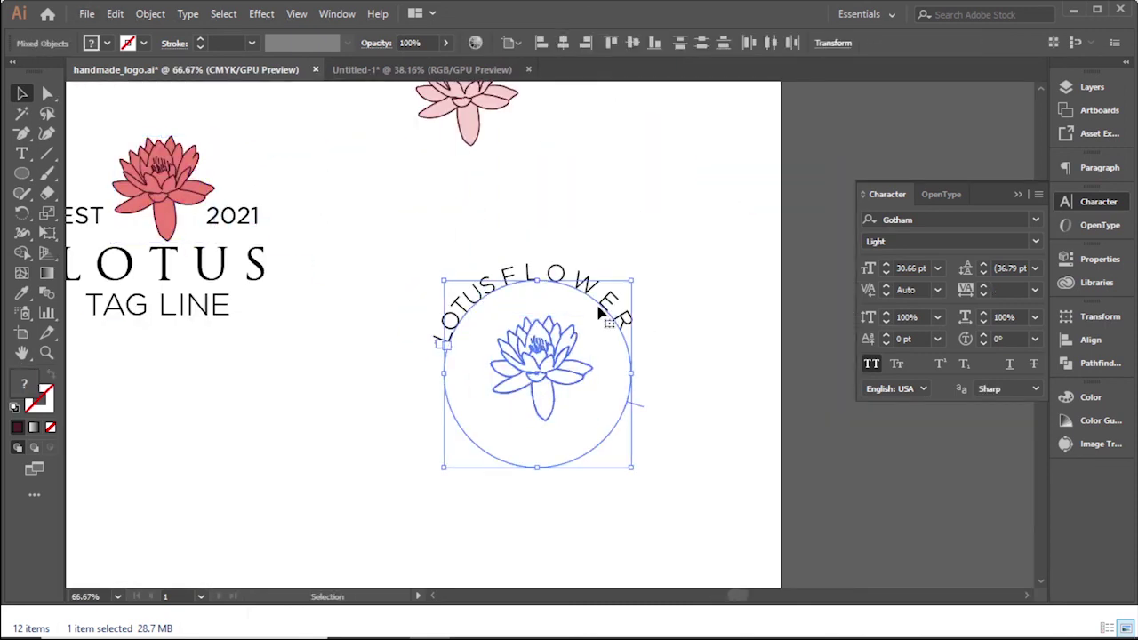
{"action": "left_click", "coordinate": [507, 43]}
{"action": "left_click", "coordinate": [545, 79]}
{"action": "left_click", "coordinate": [700, 268]}
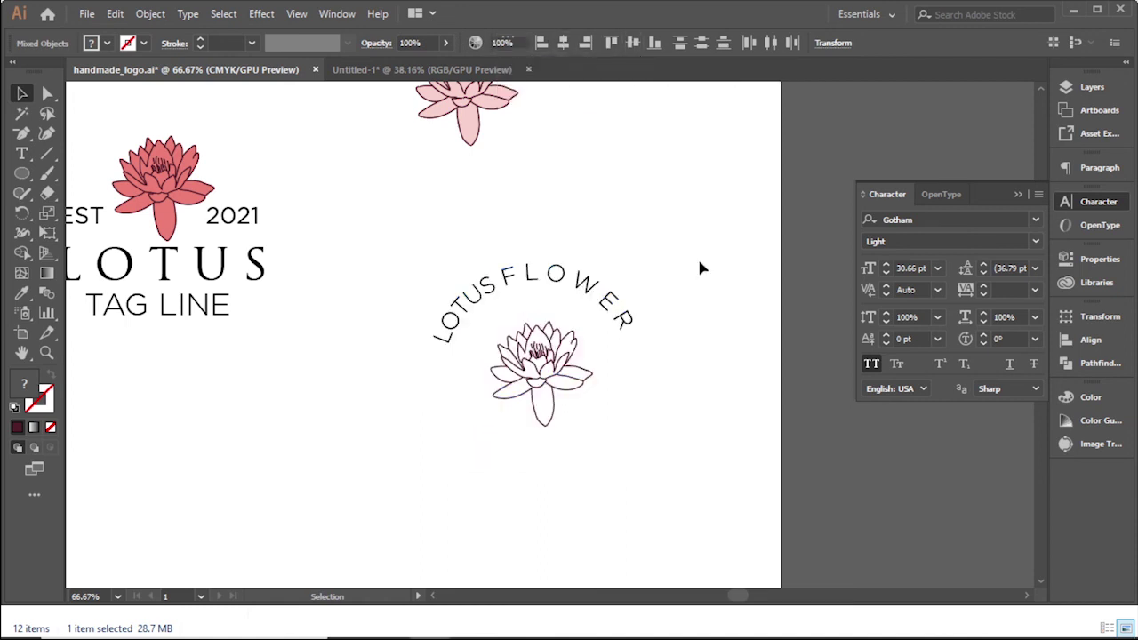
Duplicate the curved LOTUS FLOWER text by sliding it around the circle.
{"action": "scroll", "coordinate": [472, 525], "scroll_direction": "down", "scroll_amount": 2}
{"action": "scroll", "coordinate": [605, 362], "scroll_direction": "up", "scroll_amount": 2}
{"action": "scroll", "coordinate": [600, 353], "scroll_direction": "down", "scroll_amount": 1}
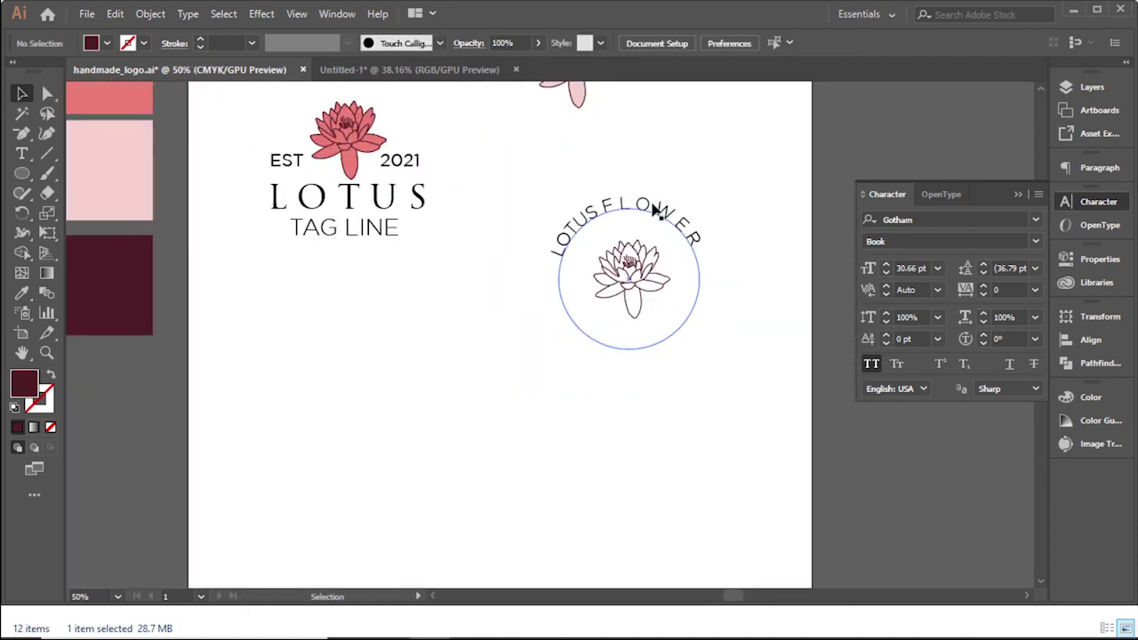
{"action": "left_click", "coordinate": [558, 253]}
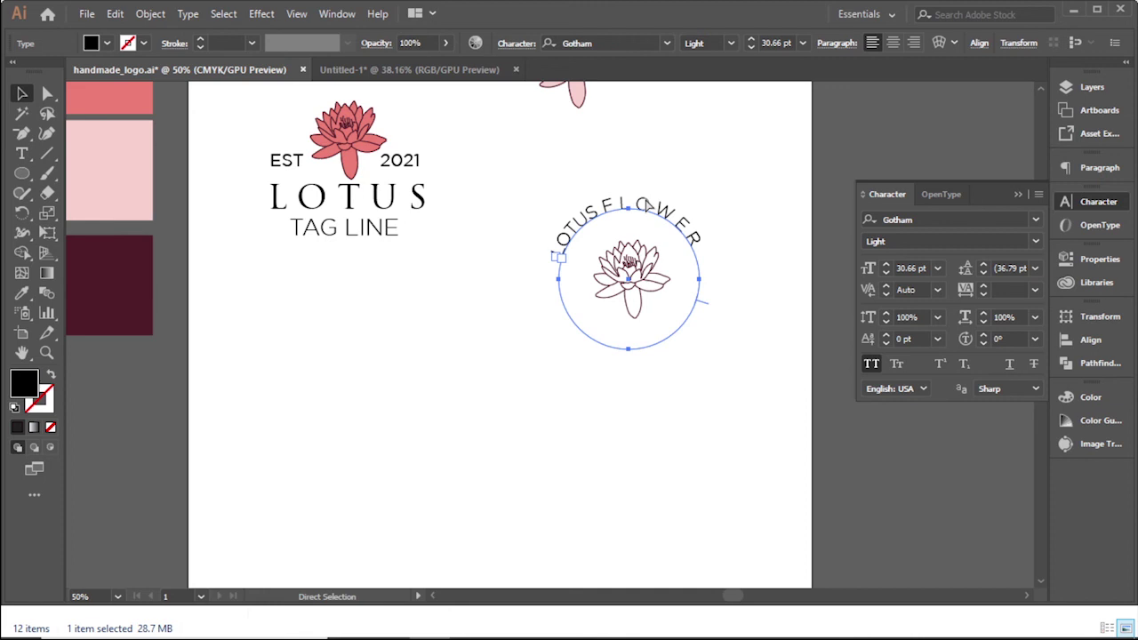
{"action": "left_click", "coordinate": [114, 13]}
{"action": "left_click", "coordinate": [526, 330]}
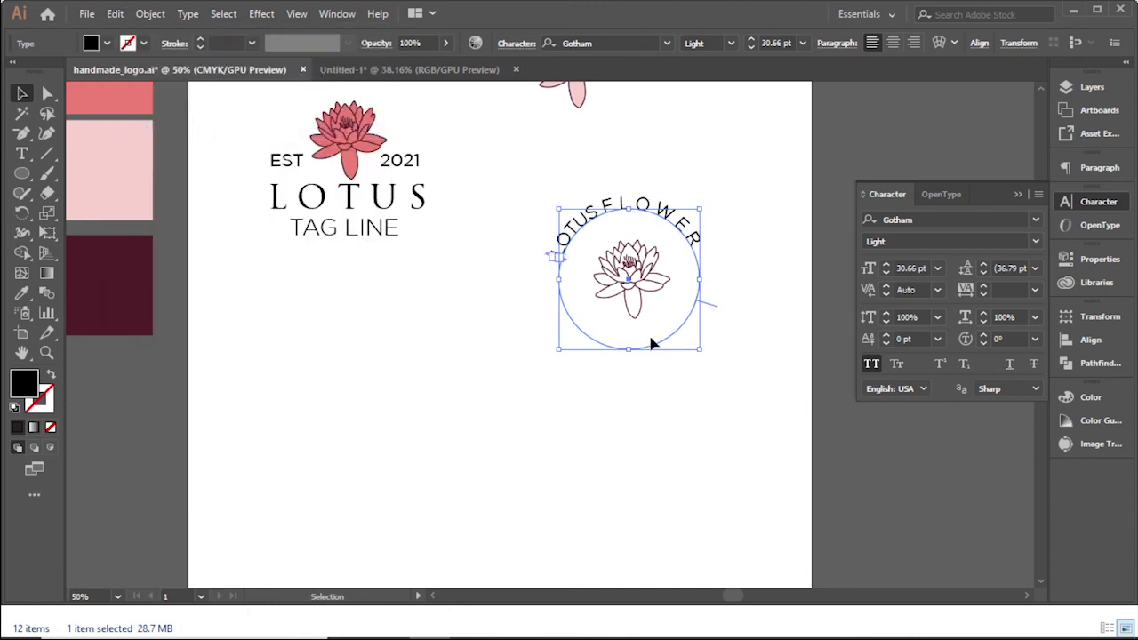
{"action": "mouse_move", "coordinate": [707, 329]}
{"action": "left_mouse_down"}
{"action": "mouse_move", "coordinate": [599, 371]}
{"action": "mouse_move", "coordinate": [650, 375]}
{"action": "mouse_move", "coordinate": [640, 339]}
{"action": "mouse_move", "coordinate": [603, 337]}
{"action": "left_mouse_up"}
Rotate the circular text copy to the bottom and retype it as 'TAG LINE'.
{"action": "key", "text": "ctrl+z"}
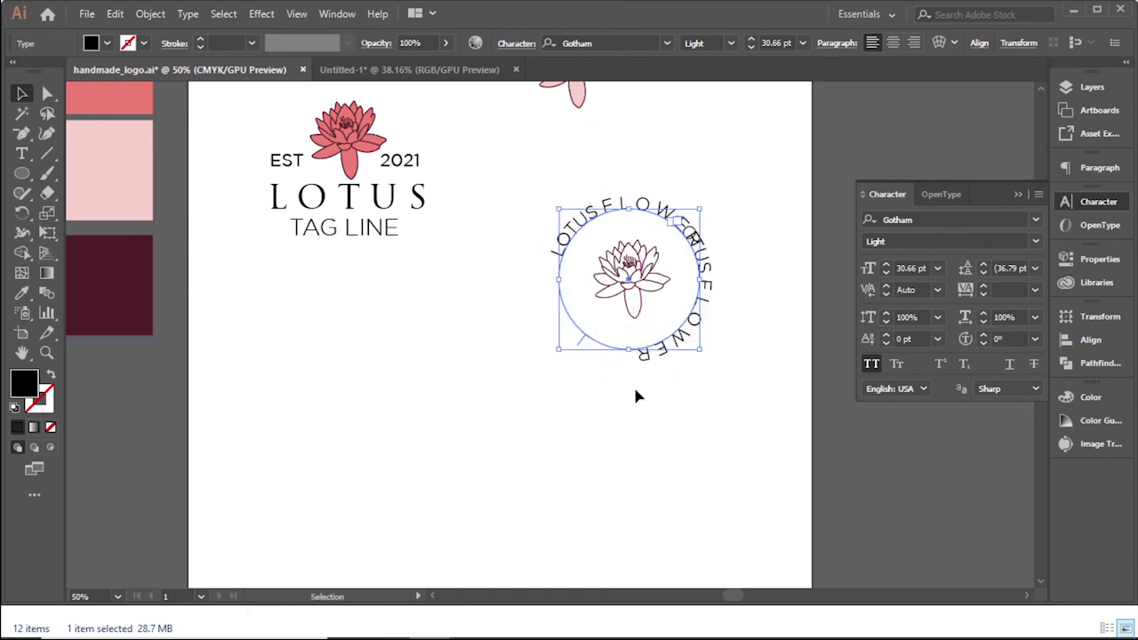
{"action": "left_click_drag", "start_coordinate": [599, 374], "coordinate": [625, 198]}
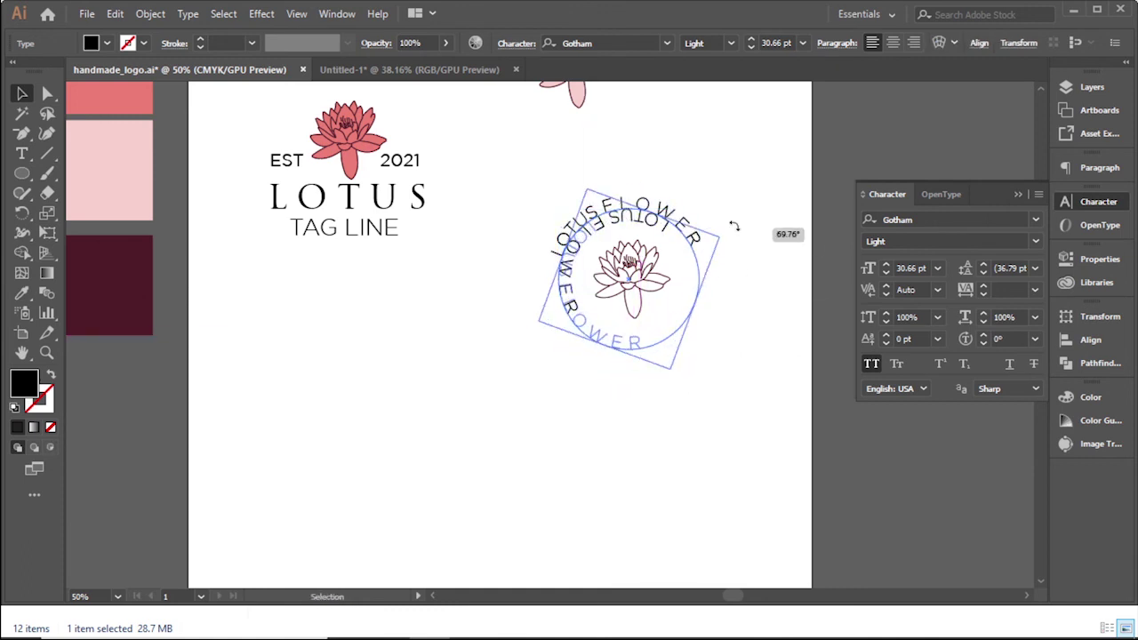
{"action": "key", "text": "t"}
{"action": "left_click_drag", "start_coordinate": [562, 294], "coordinate": [680, 342]}
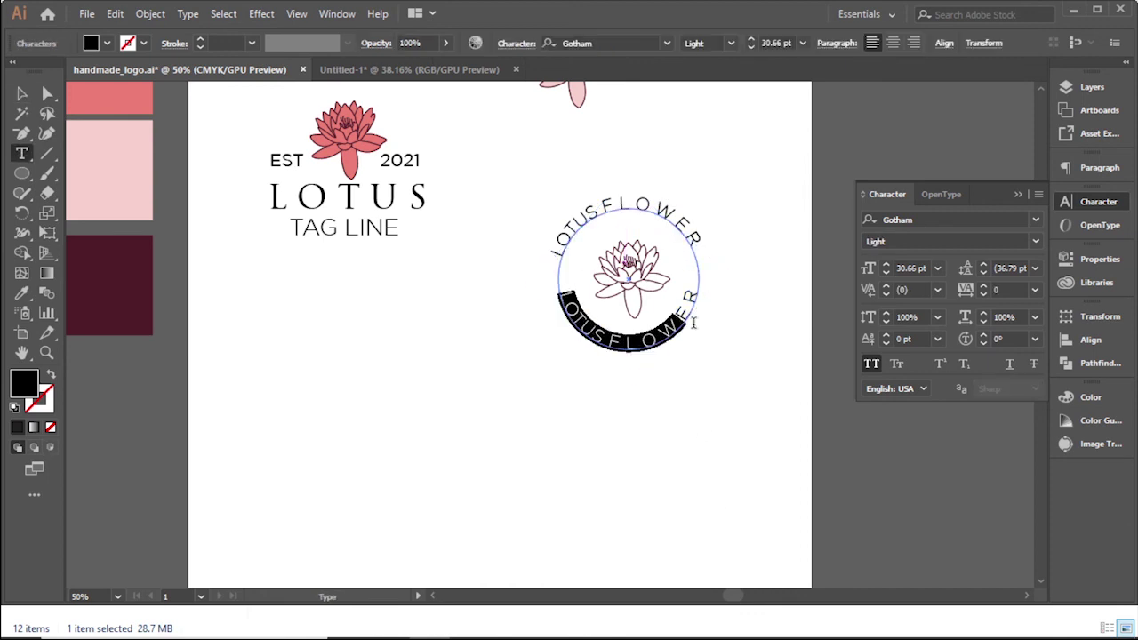
{"action": "type", "text": "TAG LINE"}
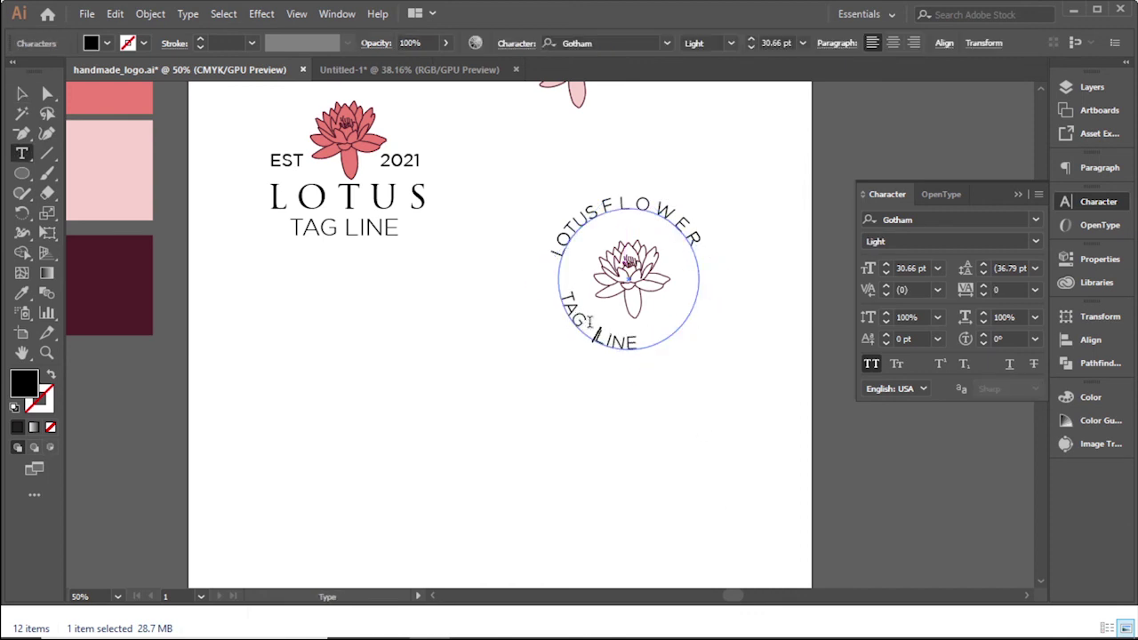
{"action": "key", "text": "Escape"}
Rotate the badge text upright and reposition the lotus inside the circle.
{"action": "mouse_move", "coordinate": [561, 389]}
{"action": "left_mouse_down"}
{"action": "mouse_move", "coordinate": [699, 391]}
{"action": "mouse_move", "coordinate": [703, 366]}
{"action": "left_mouse_up"}
{"action": "left_click", "coordinate": [702, 428]}
{"action": "mouse_move", "coordinate": [635, 304]}
{"action": "left_mouse_down"}
{"action": "mouse_move", "coordinate": [592, 299]}
{"action": "mouse_move", "coordinate": [348, 152]}
{"action": "mouse_move", "coordinate": [633, 301]}
{"action": "mouse_move", "coordinate": [627, 287]}
{"action": "mouse_move", "coordinate": [623, 348]}
{"action": "left_mouse_up"}
{"action": "key", "text": "ctrl+equal"}
{"action": "left_click", "coordinate": [630, 262]}
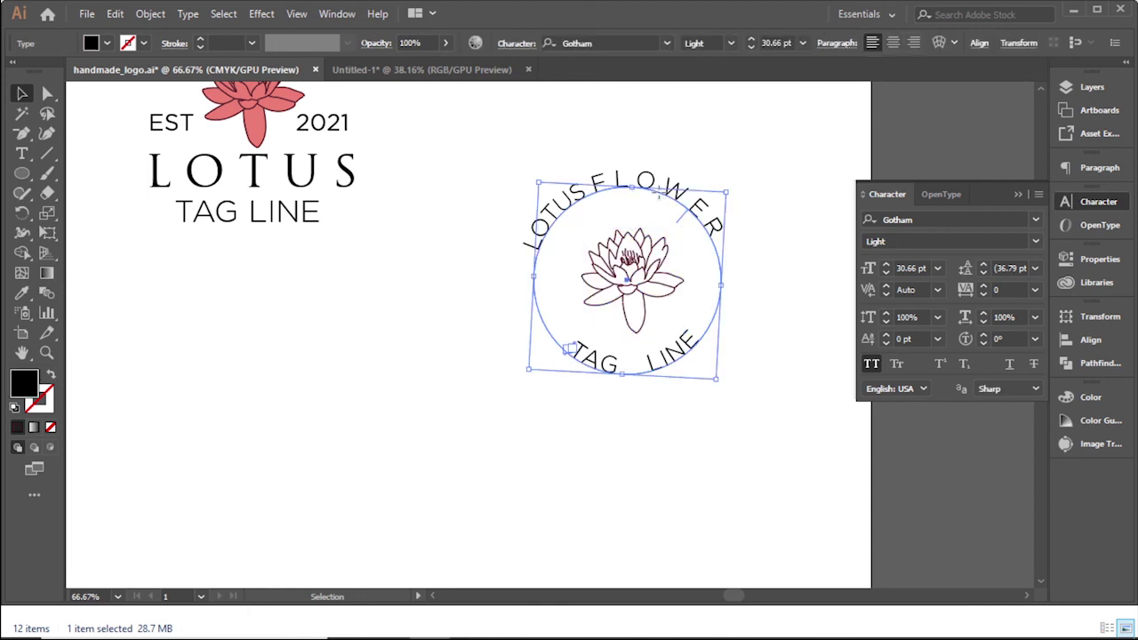
{"action": "left_click", "coordinate": [727, 450]}
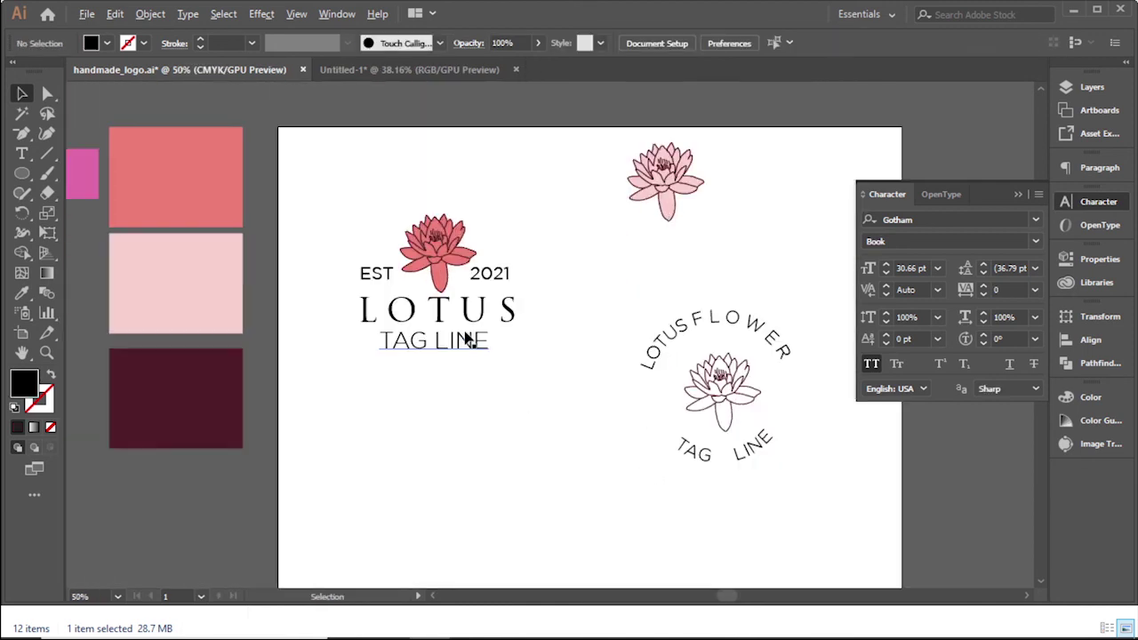